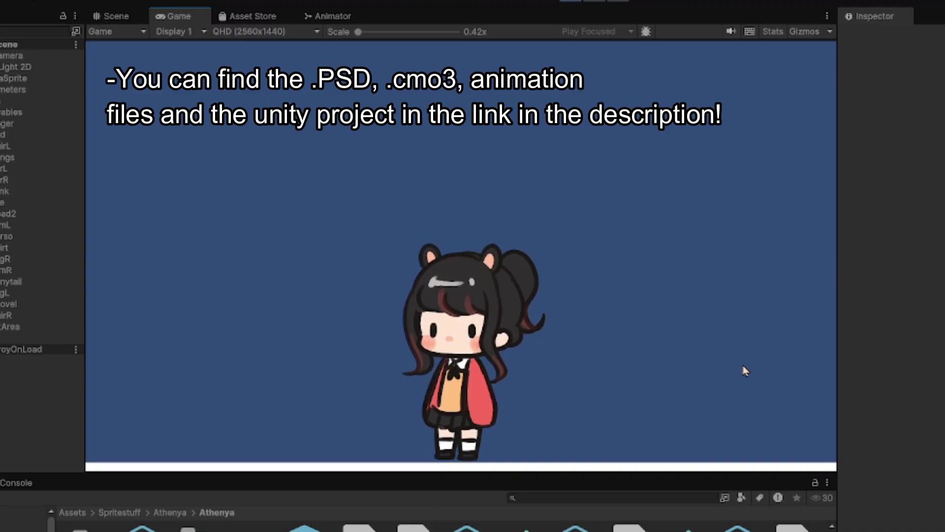
In Play mode, walk the chibi girl right, back left, then right again
key("Right")
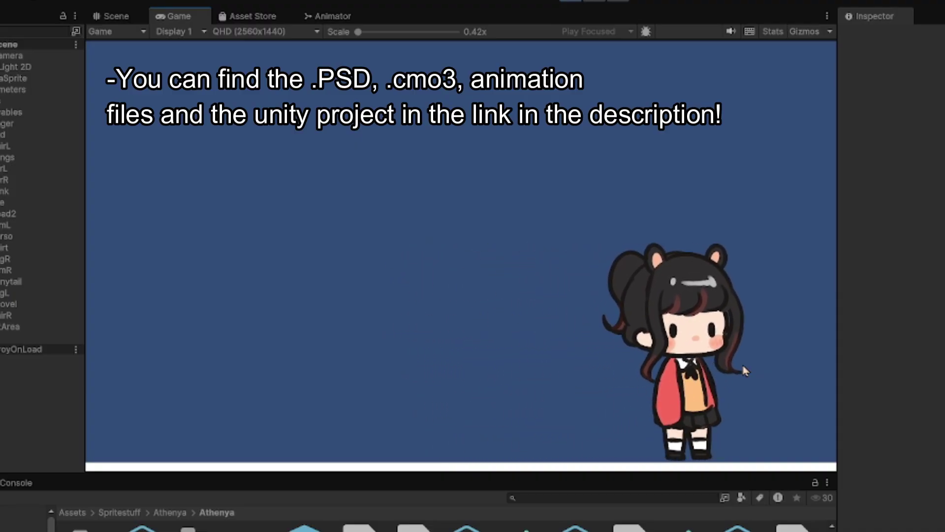
key("Left")
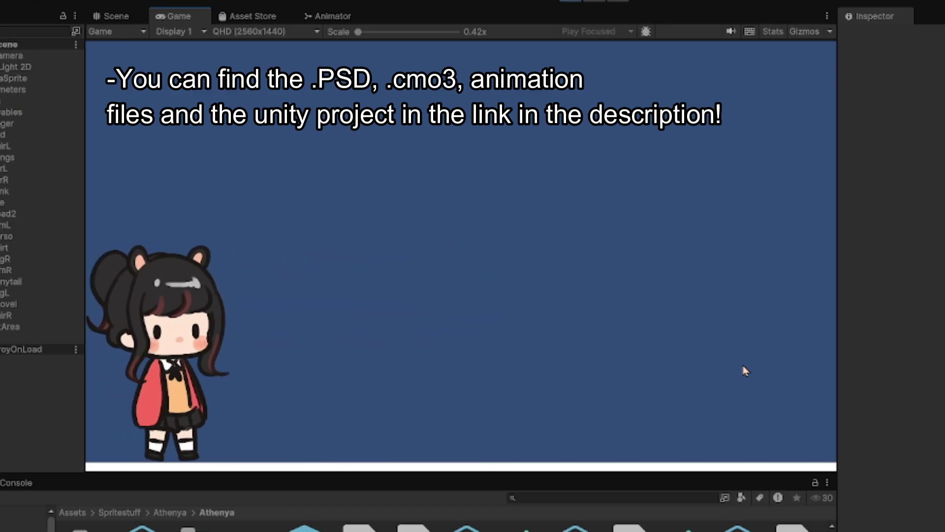
key("Right")
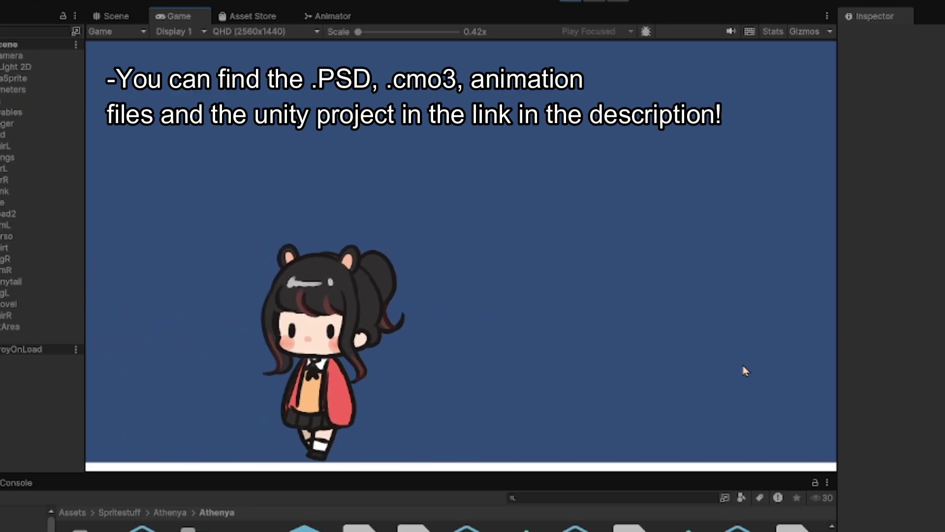
key("Right")
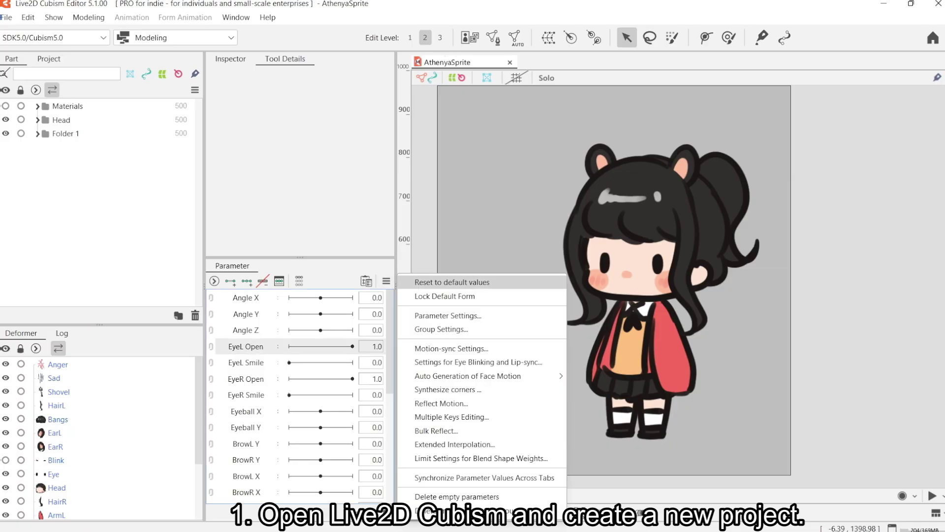
left_click(433, 329)
left_click(500, 418)
left_click(386, 281)
left_click(433, 312)
left_click(497, 498)
left_click(386, 281)
left_click(458, 363)
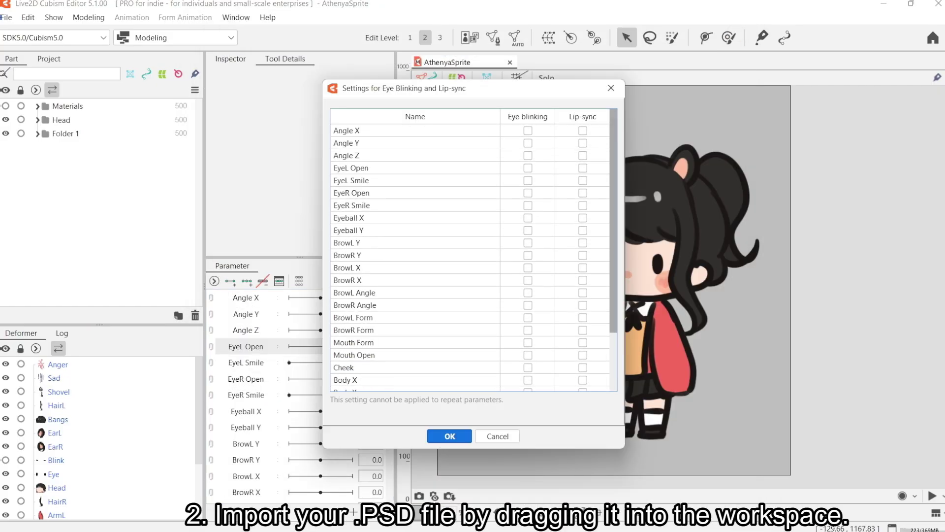
scroll(473, 256, "down", 2)
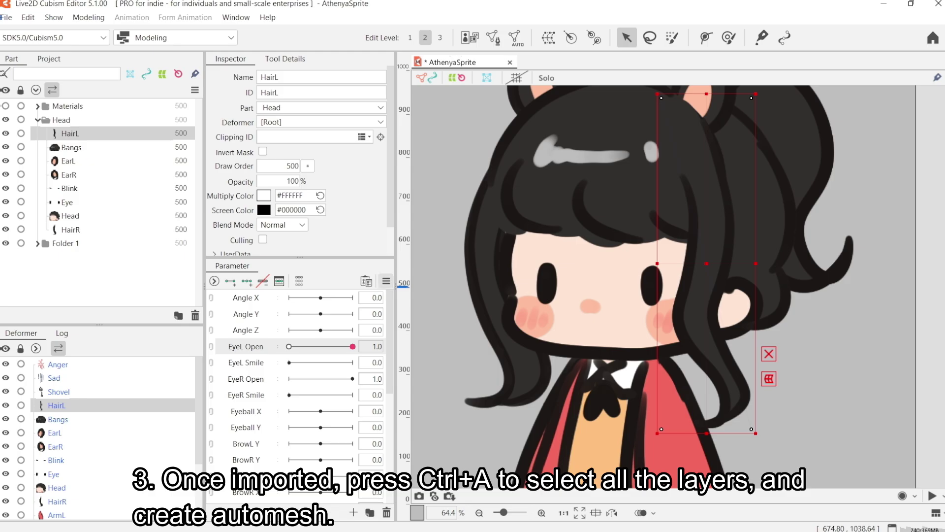
Generate Standard-preset automatic meshes (vertex interval 50, margins 14) for all character layers
key("ctrl+shift+a")
key("alt+Down")
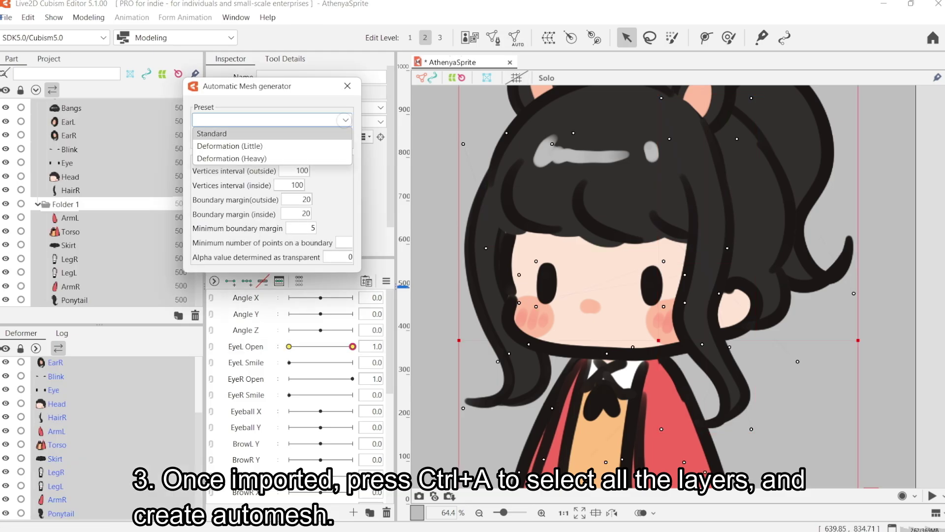
key("Return")
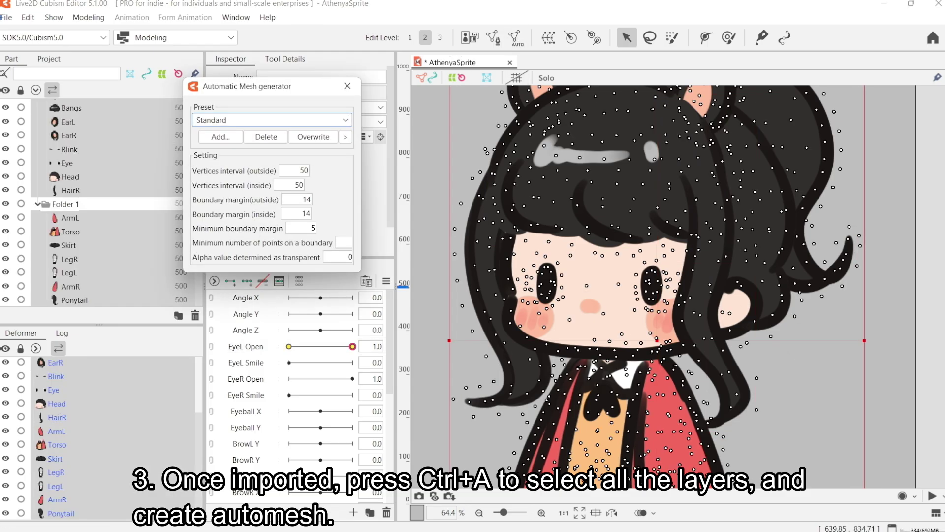
key("Return")
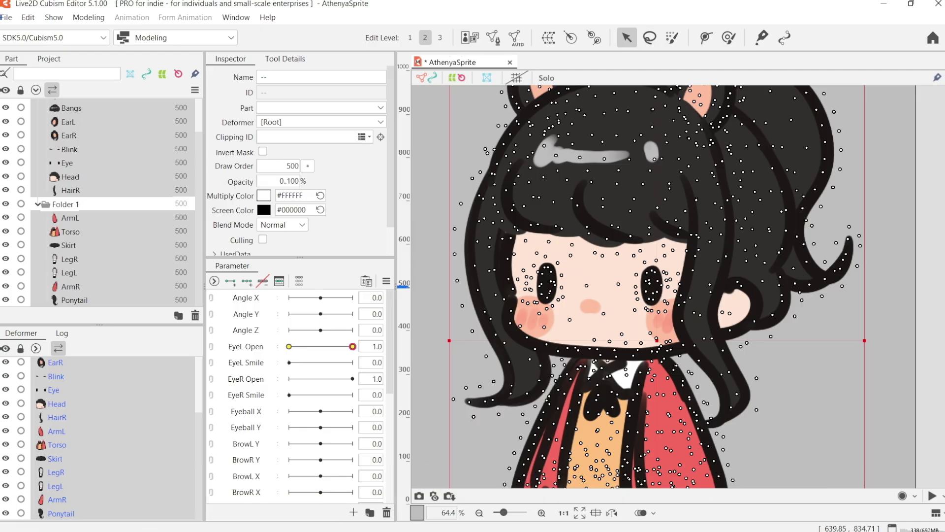
Select the Eye layer, view its properties, then select the Blink layer
left_click(87, 388)
scroll(707, 210, "up", 3)
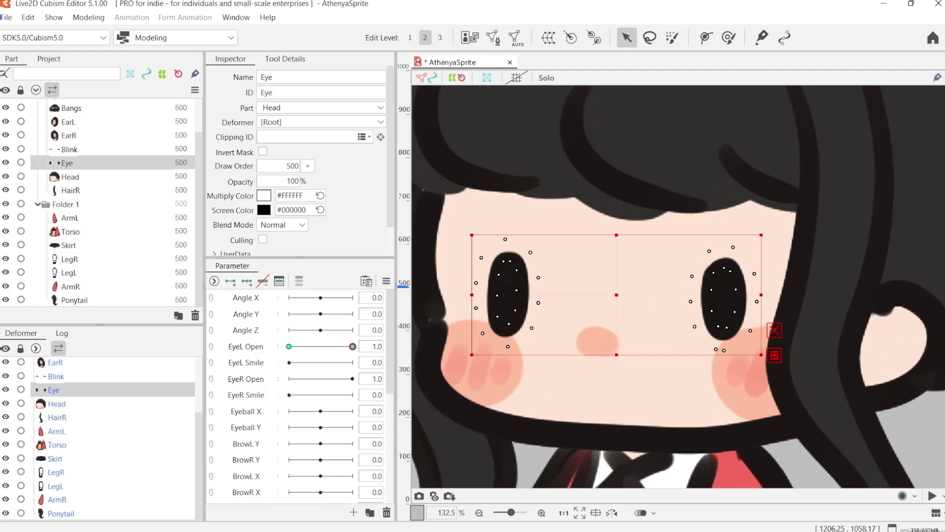
scroll(707, 210, "down", 3)
key("ctrl+h")
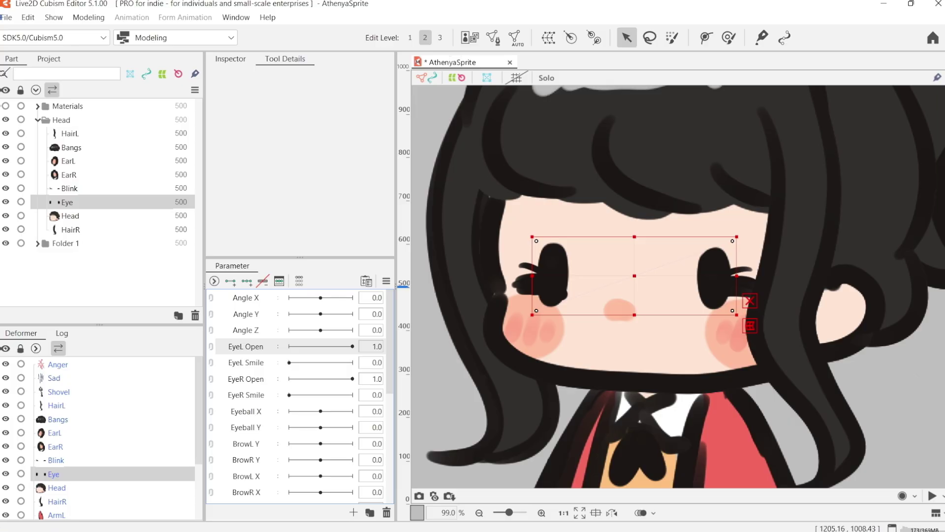
left_click(231, 58)
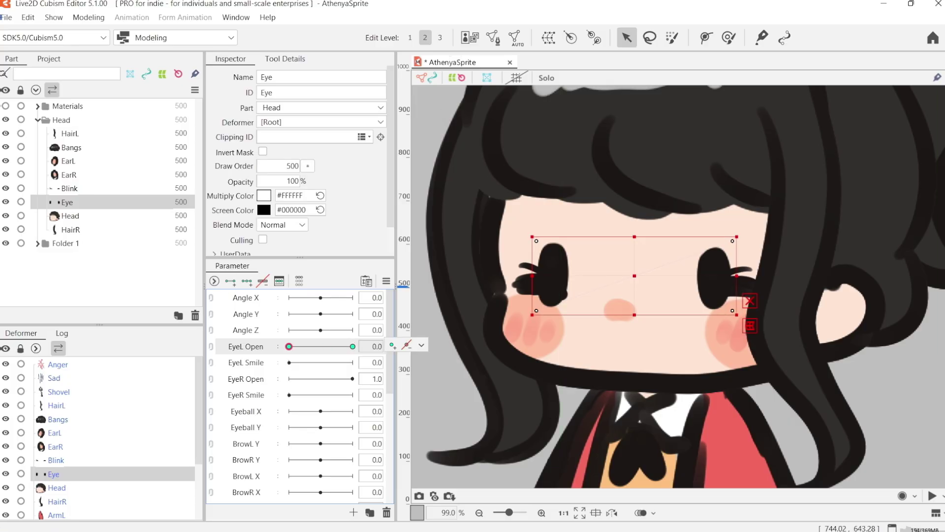
left_click(56, 460)
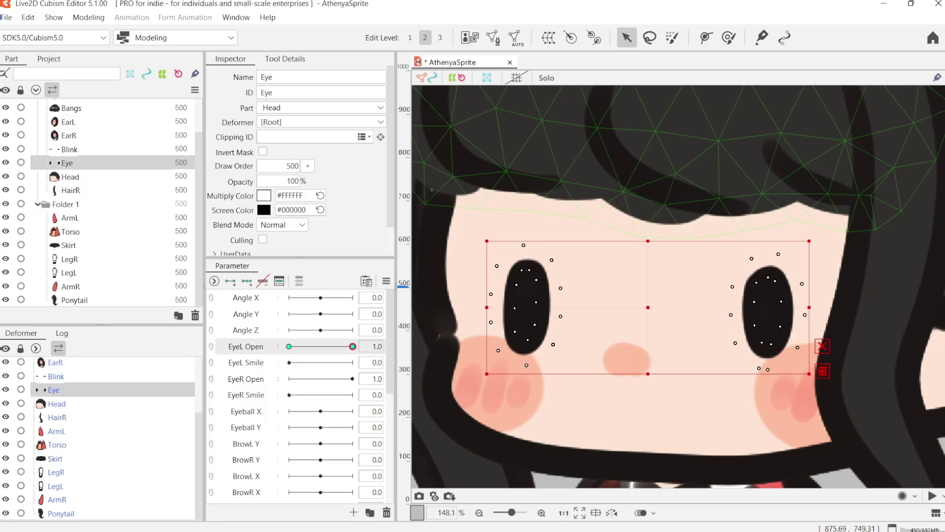
Add EyeL Open keys, setting Eye opacity to 100% and raising Blink opacity
double_click(352, 347)
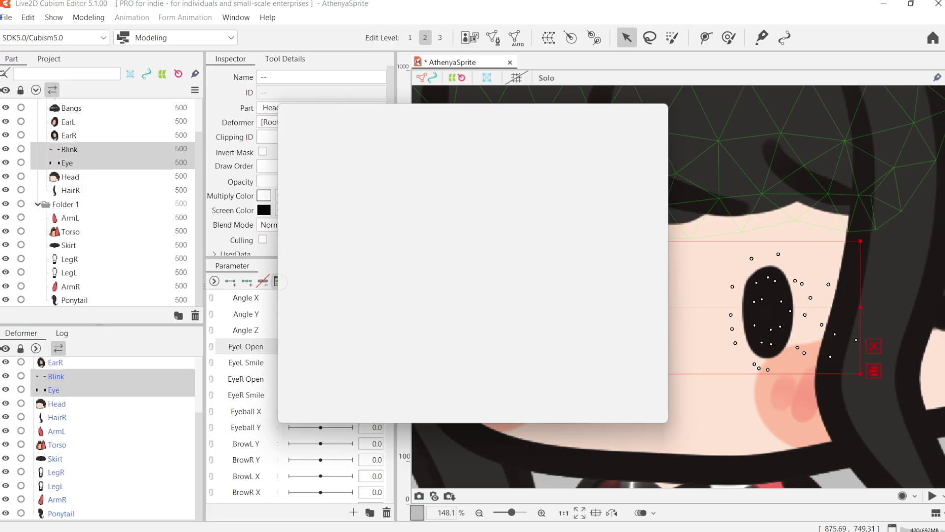
left_click(450, 415)
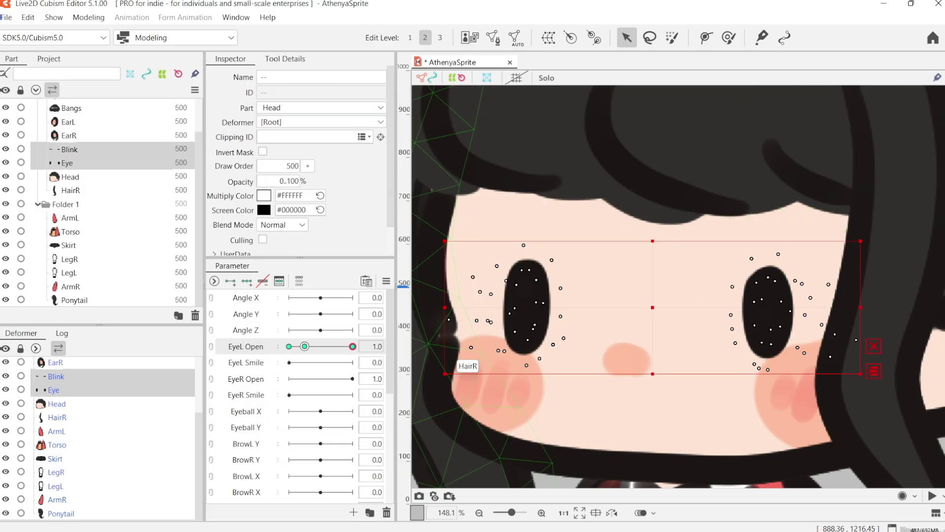
left_click(534, 294)
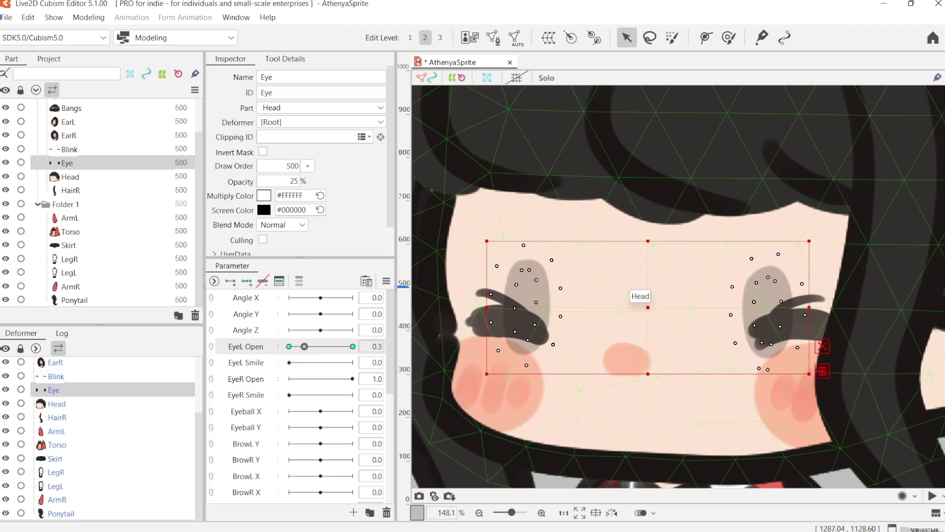
type("100")
key("Return")
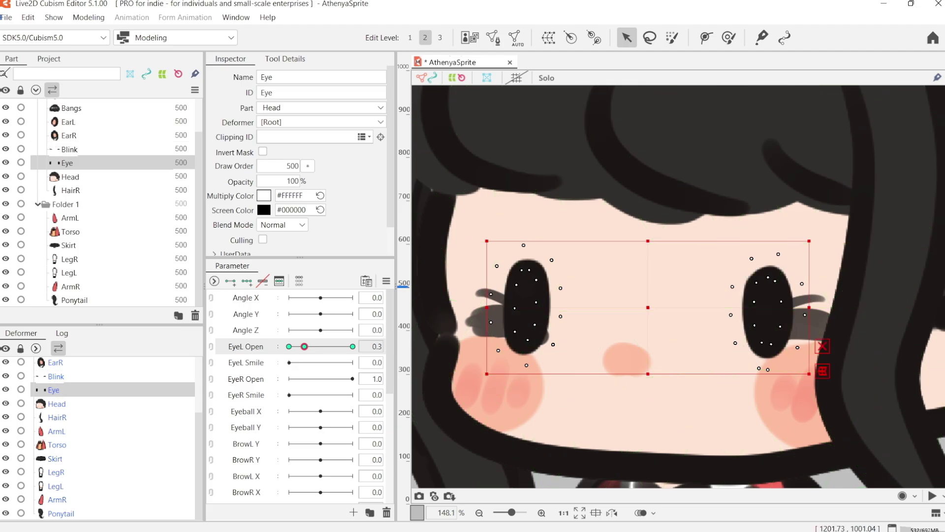
left_click(68, 149)
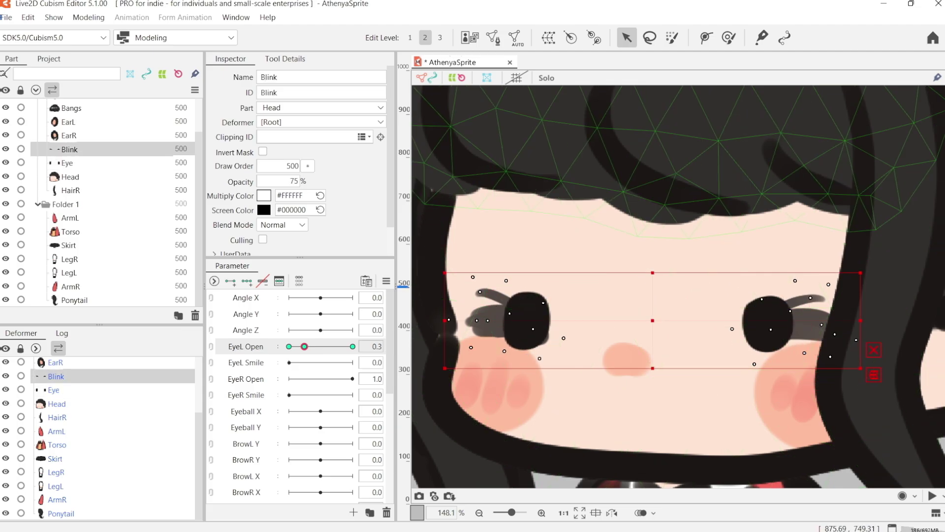
mouse_move(289, 346)
left_mouse_down()
mouse_move(304, 346)
mouse_move(289, 346)
left_mouse_up()
left_click(49, 389)
Check EyeL Open at its 0 and 1 keys to see the eyes switch
left_click(421, 346)
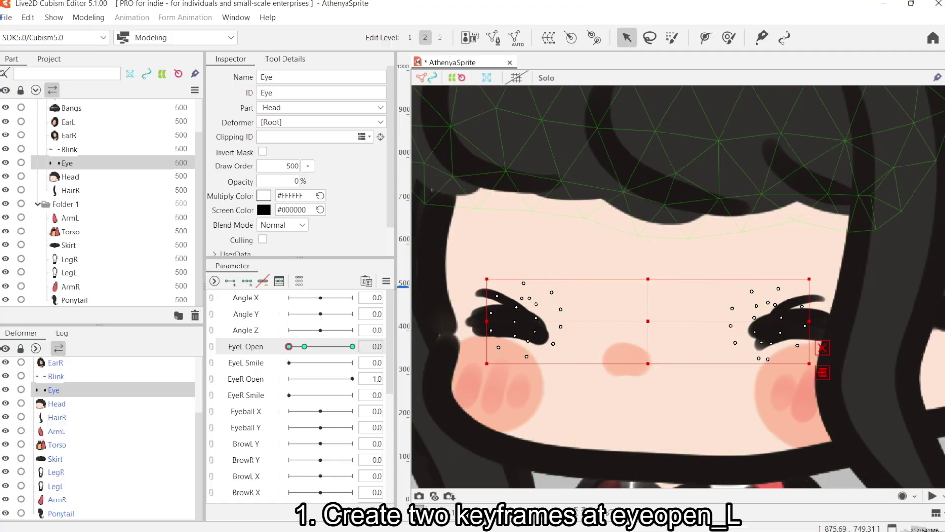
left_click(353, 346)
scroll(546, 232, "down", 5)
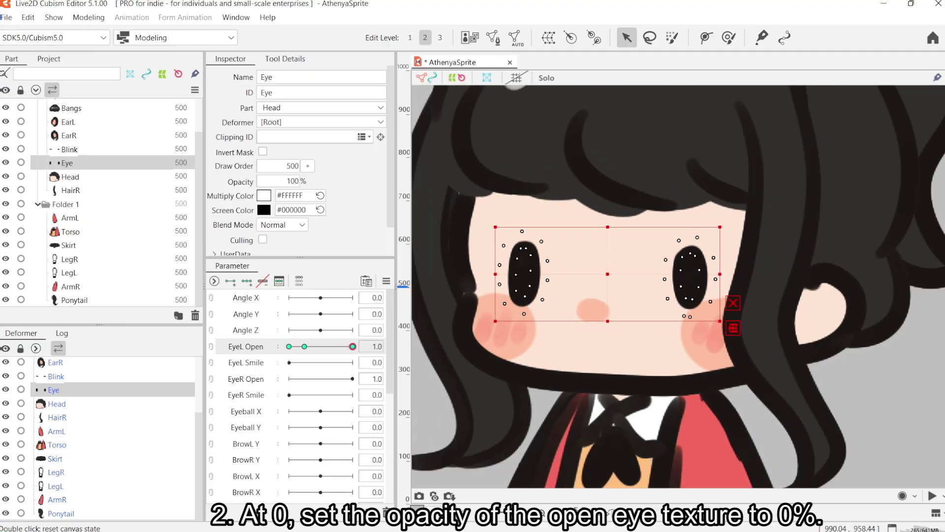
key("ctrl+h")
scroll(523, 232, "up", 5)
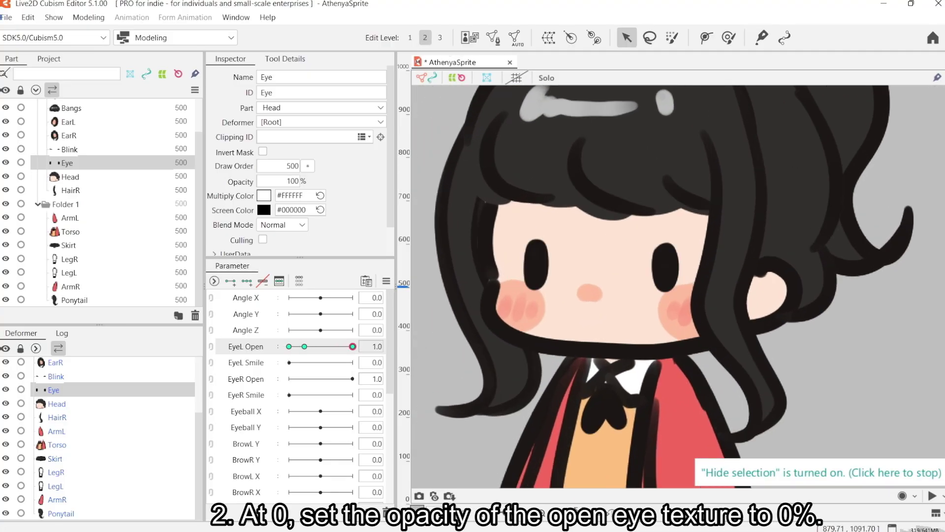
left_click(289, 346)
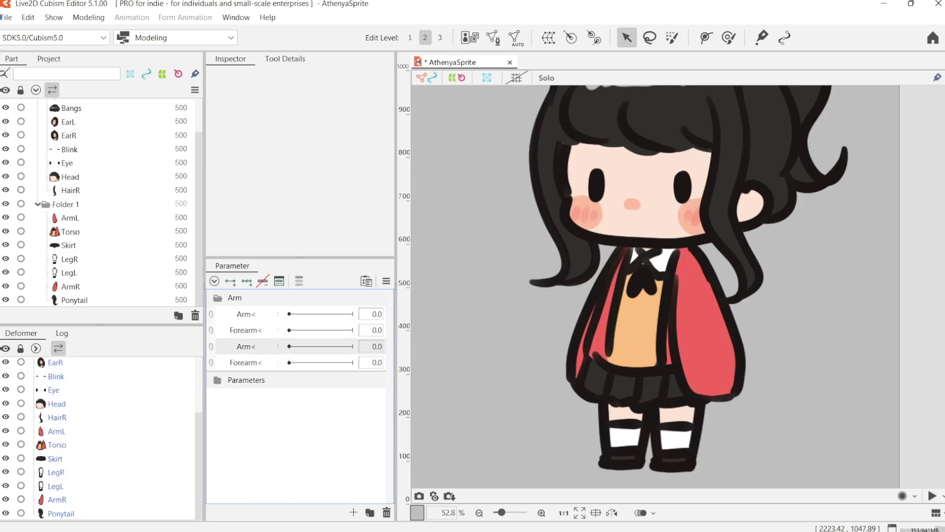
Add a Forearm> parameter to the Arm group, start a Leg group, and open parameter ranges
left_click(285, 357)
left_click(448, 349)
right_click(256, 361)
left_click(301, 369)
left_click(452, 351)
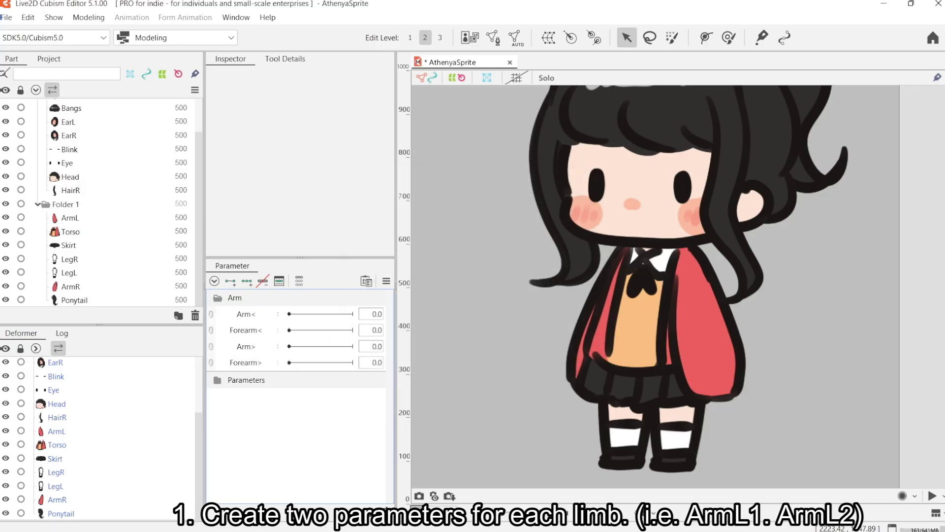
right_click(234, 297)
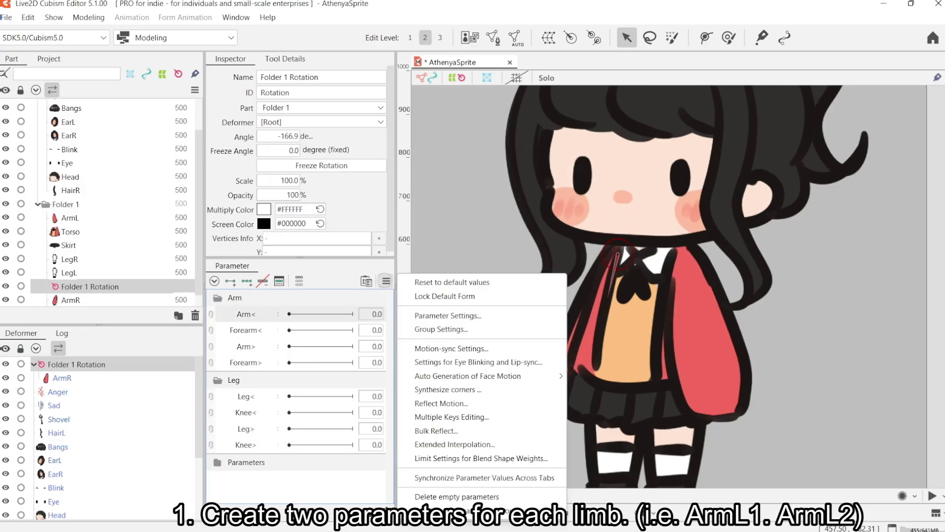
left_click(447, 315)
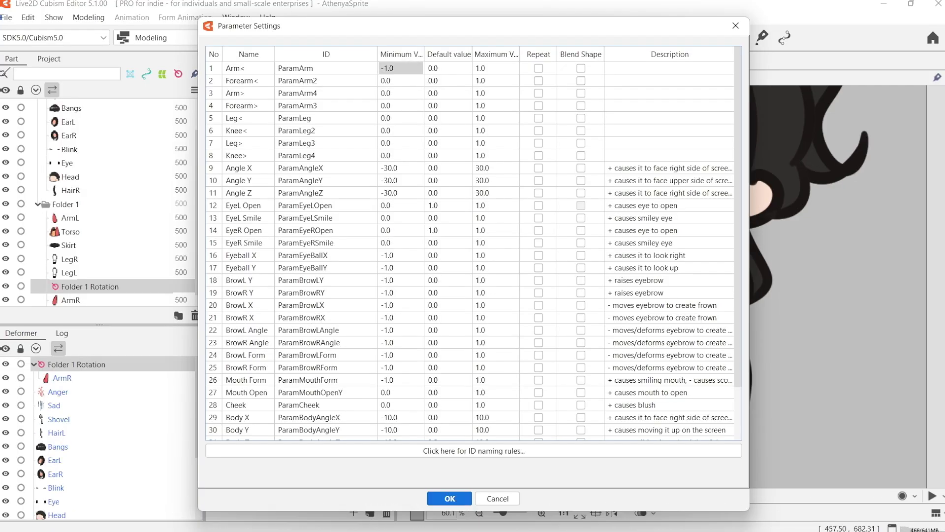
Set the parameter minimum to -1 and rotate the arm into its raised pose
type("-1")
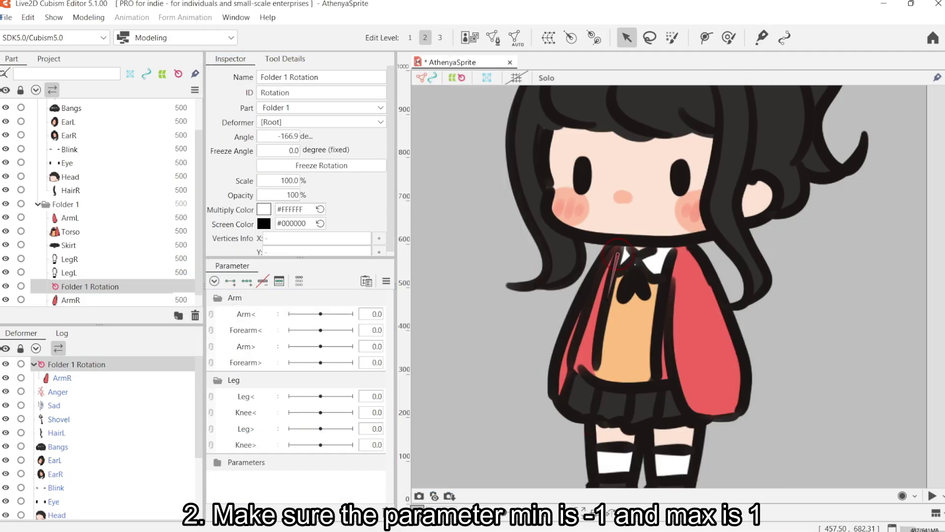
left_click_drag(608, 276, 624, 255)
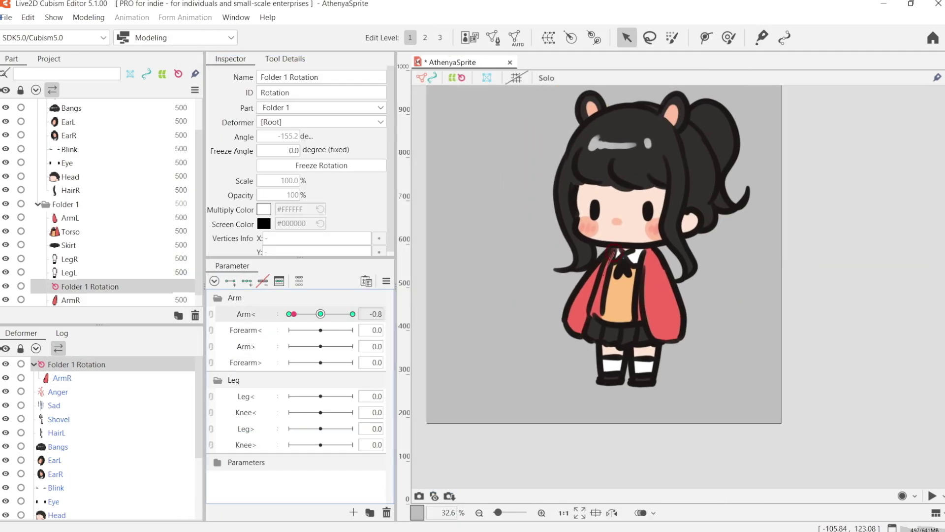
scroll(611, 283, "up", 5)
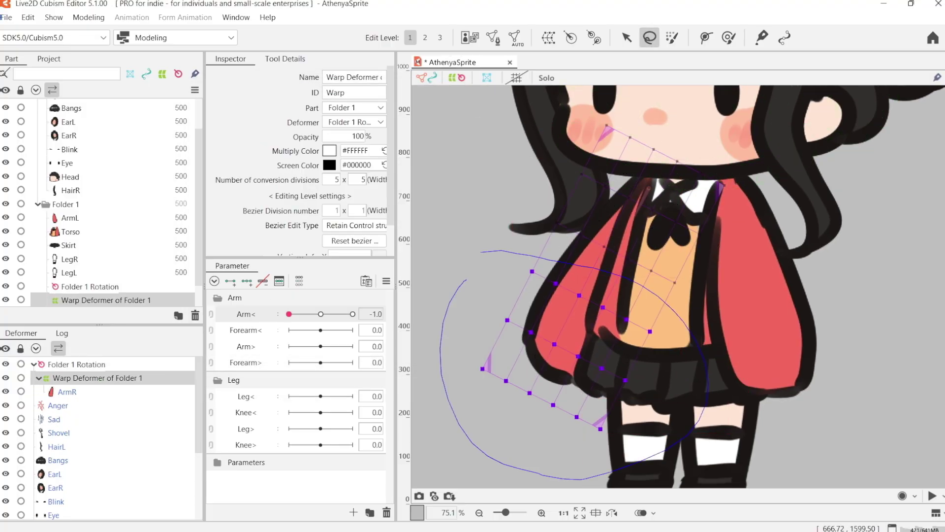
key("v")
Bend the right forearm both ways at Forearm< maximum and minimum using rotation deformation
left_click(353, 330)
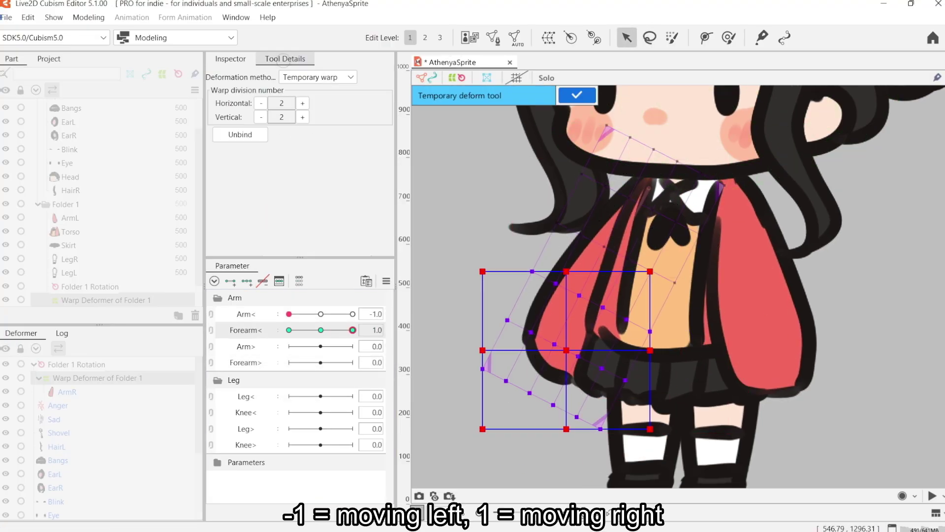
left_click(317, 77)
left_click(296, 99)
left_click_drag(607, 281, 635, 301)
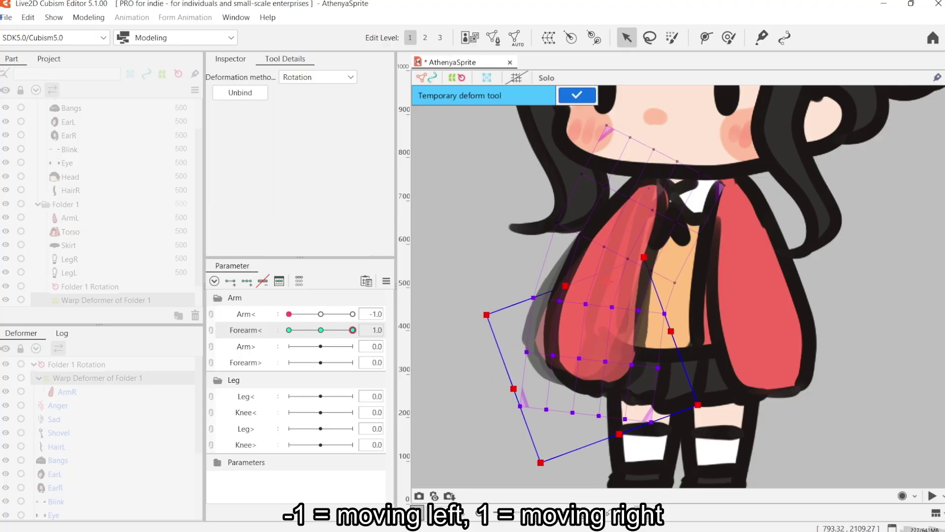
key("Return")
left_click(289, 330)
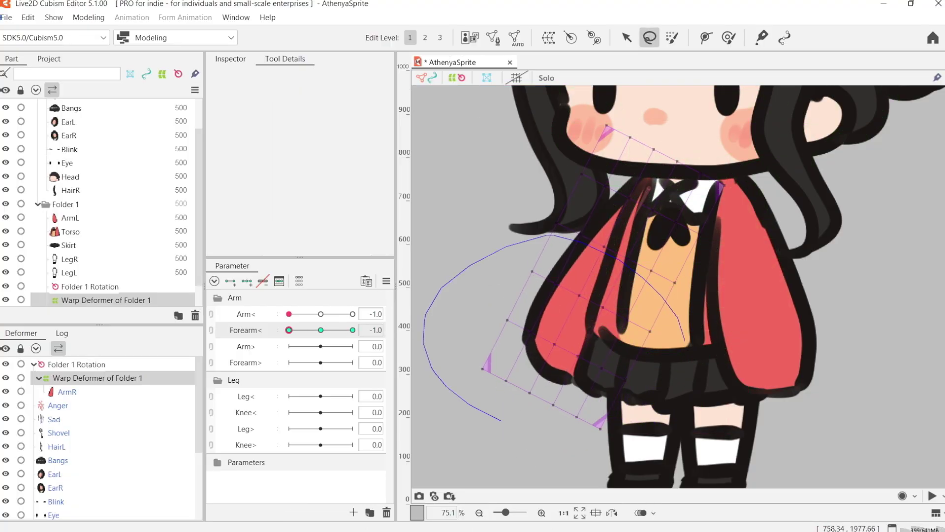
left_click_drag(567, 349, 581, 296)
key("Return")
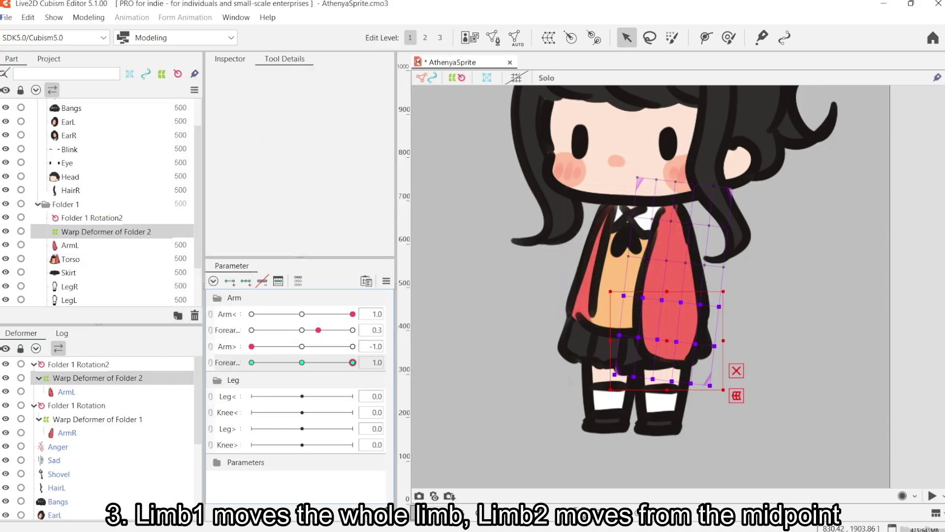
Deform the left arm and bend the lower leg at the Knee> extreme key
key("ctrl+t")
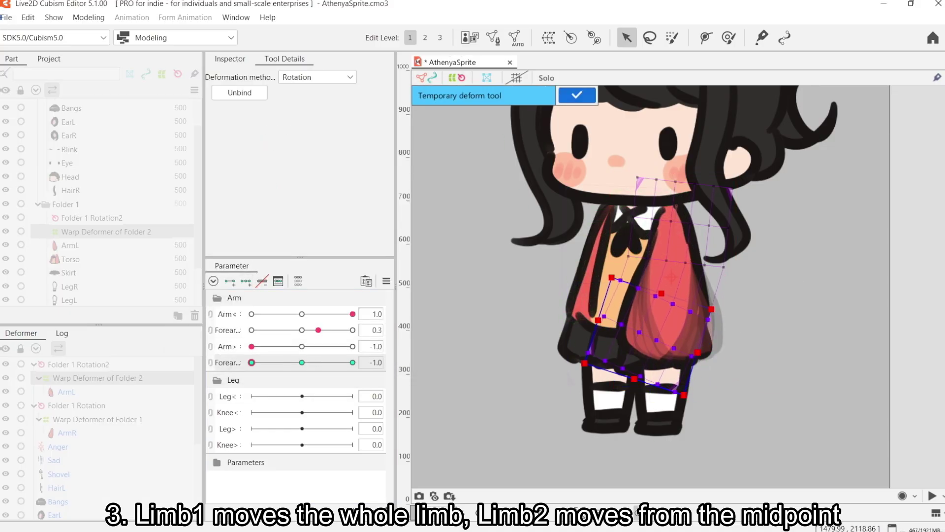
key("Return")
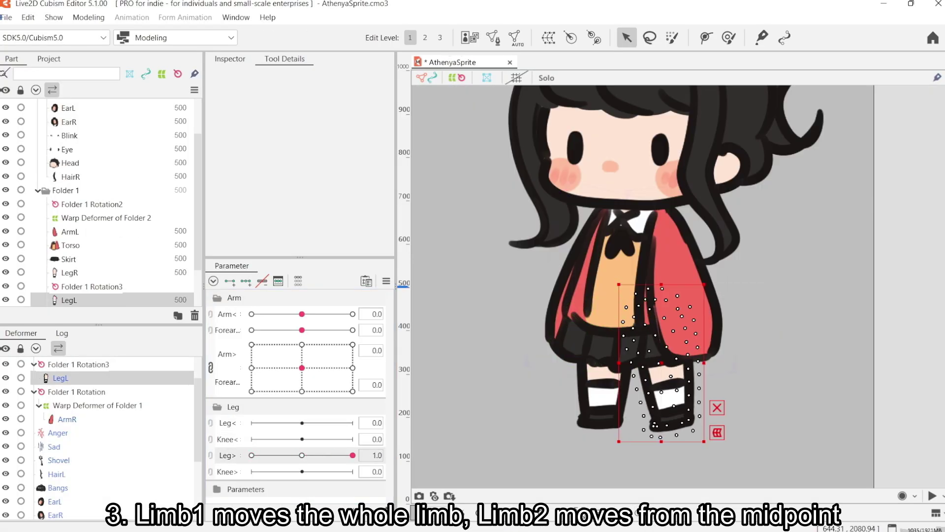
left_click(251, 471)
key("ctrl+t")
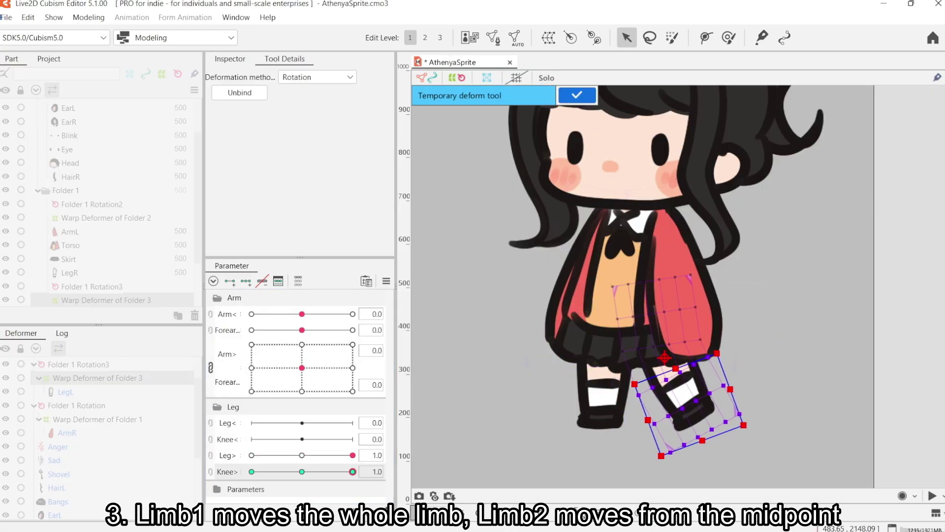
key("Return")
left_click(65, 392)
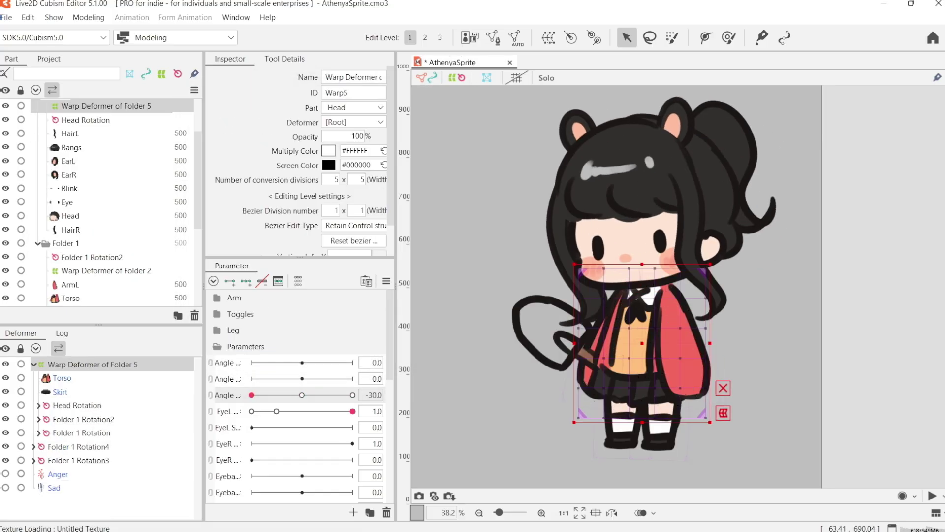
Tilt the body deformer sideways for the Body Z pose
scroll(295, 394, "down", 5)
left_click_drag(302, 428, 252, 429)
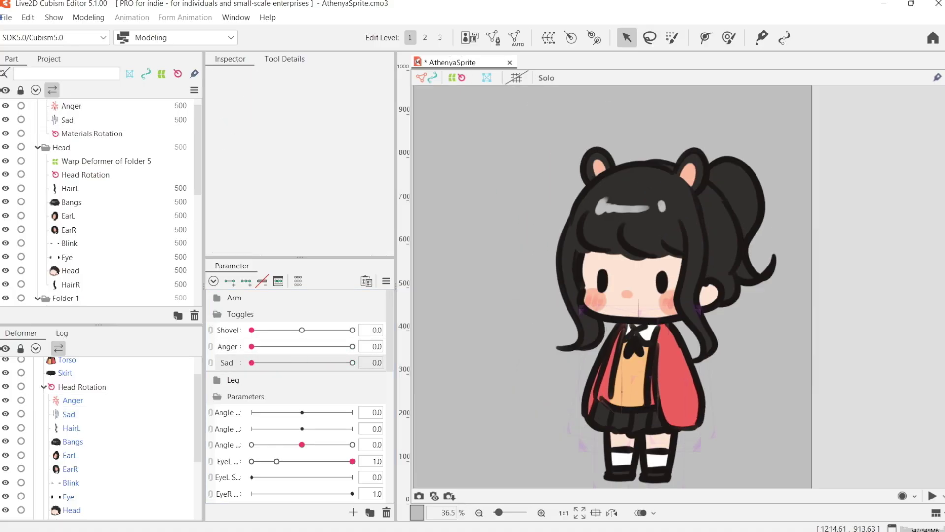
Scroll down the panel
scroll(296, 394, "down", 6)
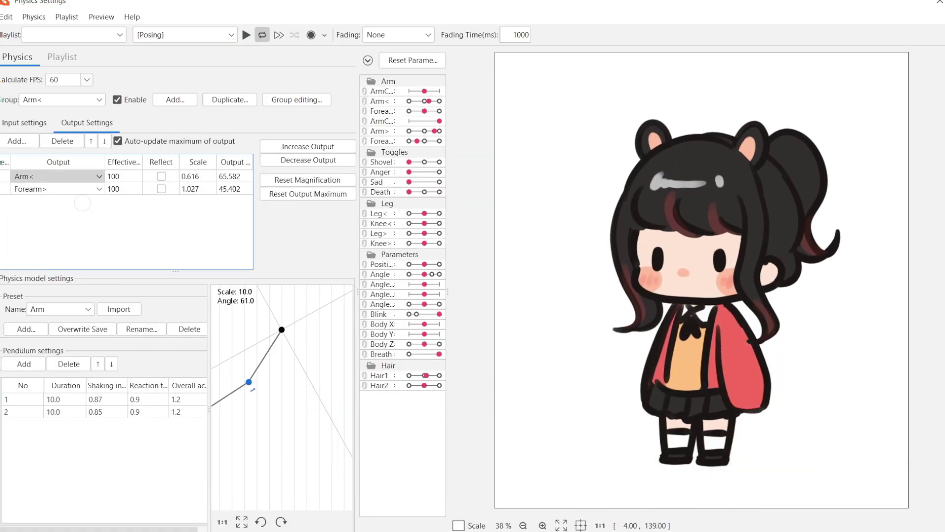
Inspect the Forearm< output of the arm physics group
left_click(57, 189)
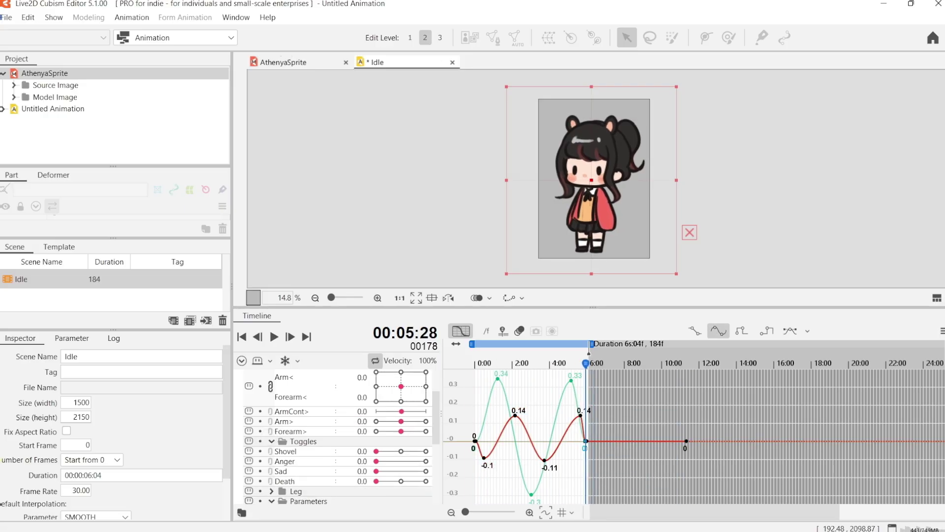
Preview the Idle animation's arm swings and blinking twice, then stop playback
key("space")
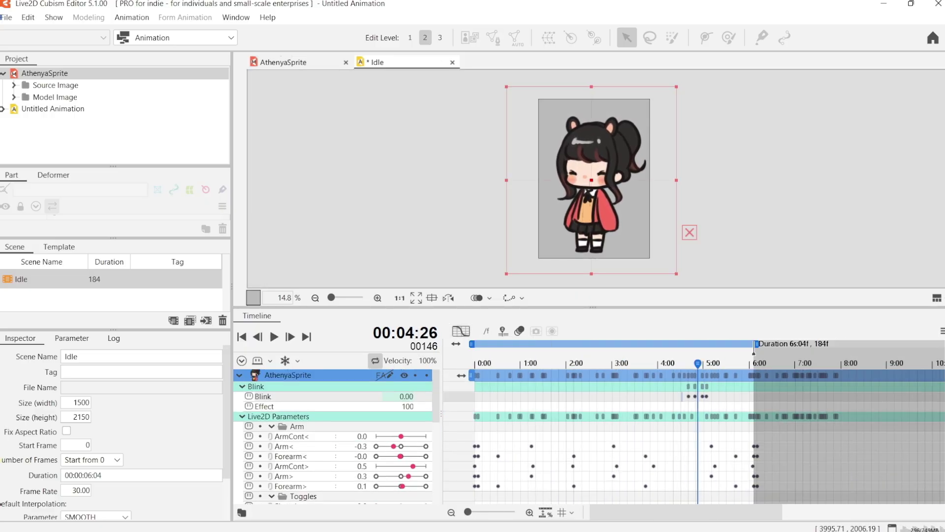
scroll(694, 433, "up", 3)
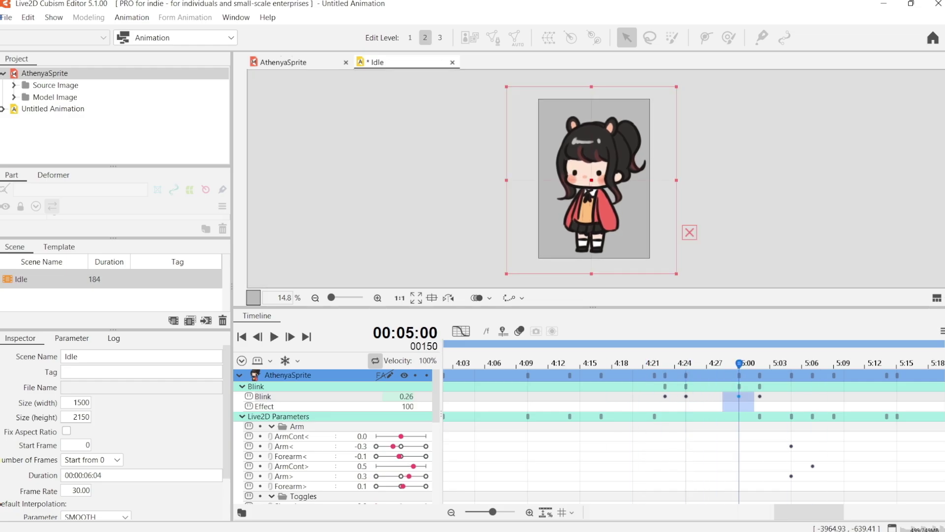
key("space")
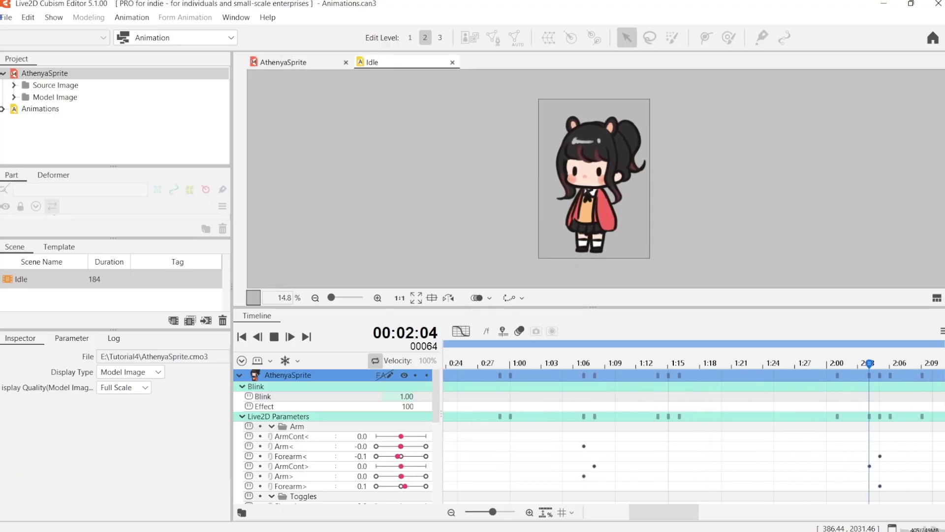
key("space")
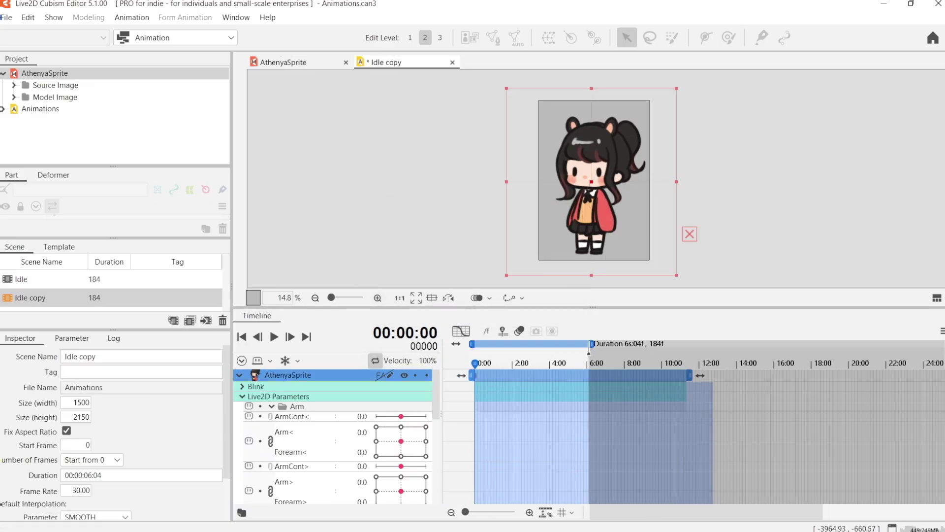
Scroll down the panel
scroll(335, 435, "down", 5)
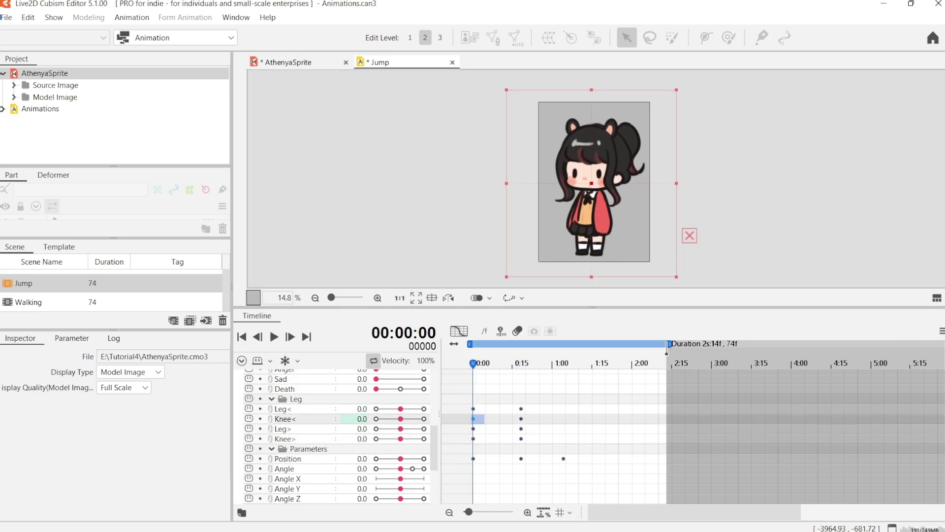
Play the Jump animation from the start to review it
key("space")
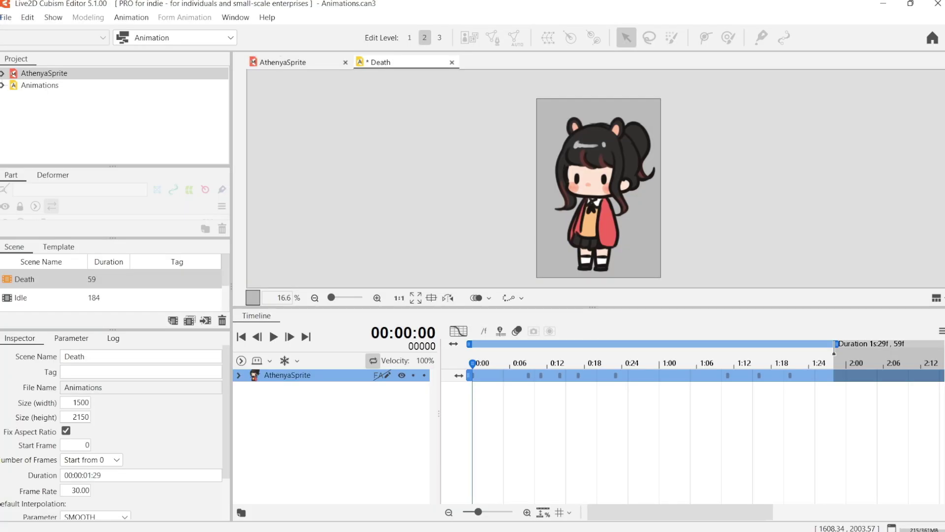
Expand the model's track, then play the Death animation and stop its looping playback
left_click(239, 374)
key("space")
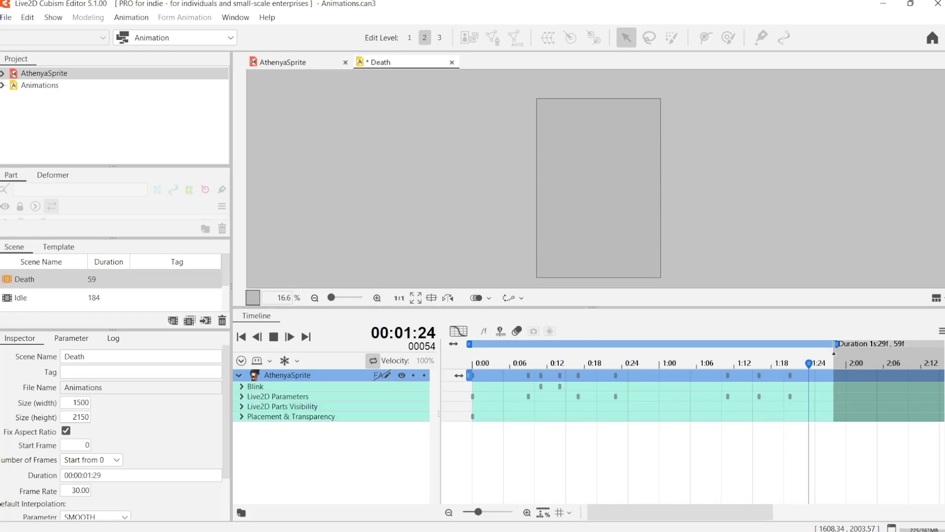
key("space")
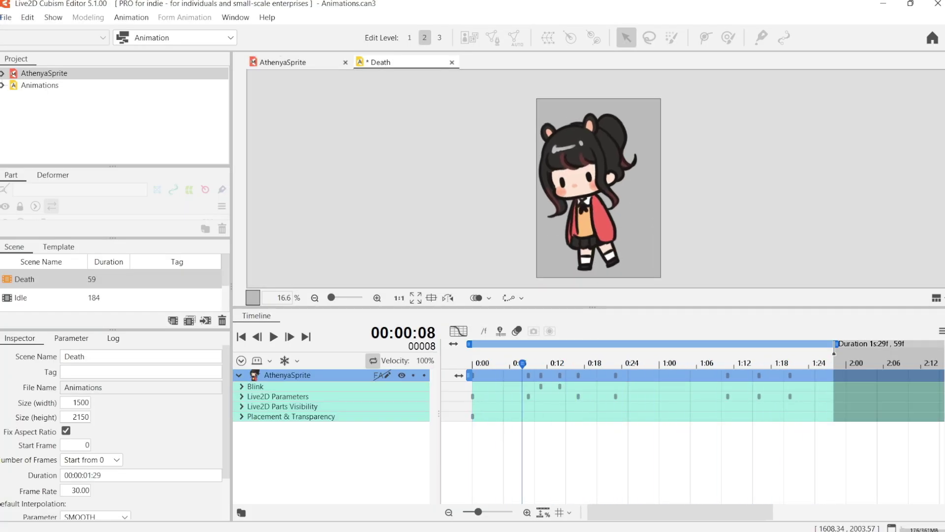
Bake physics into all listed Death scene parameters, then play back the baked result
left_click(131, 17)
mouse_move(148, 61)
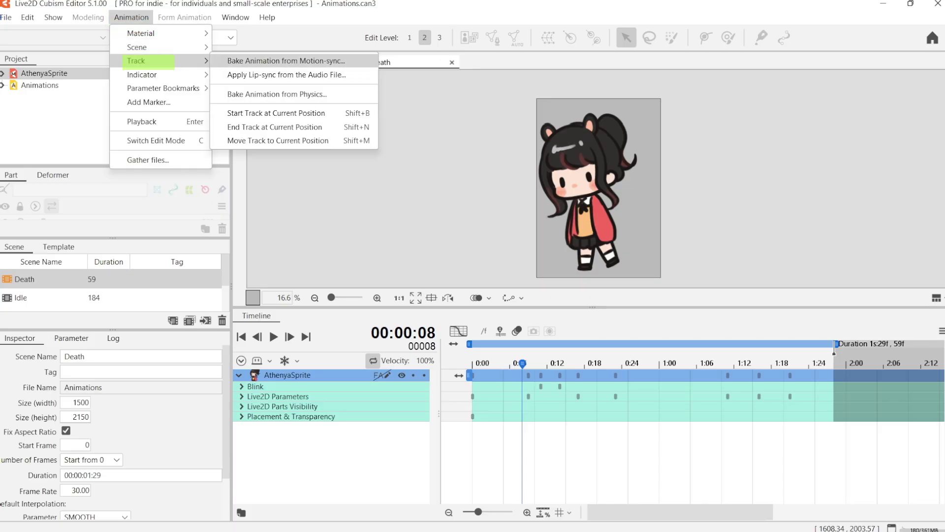
left_click(277, 94)
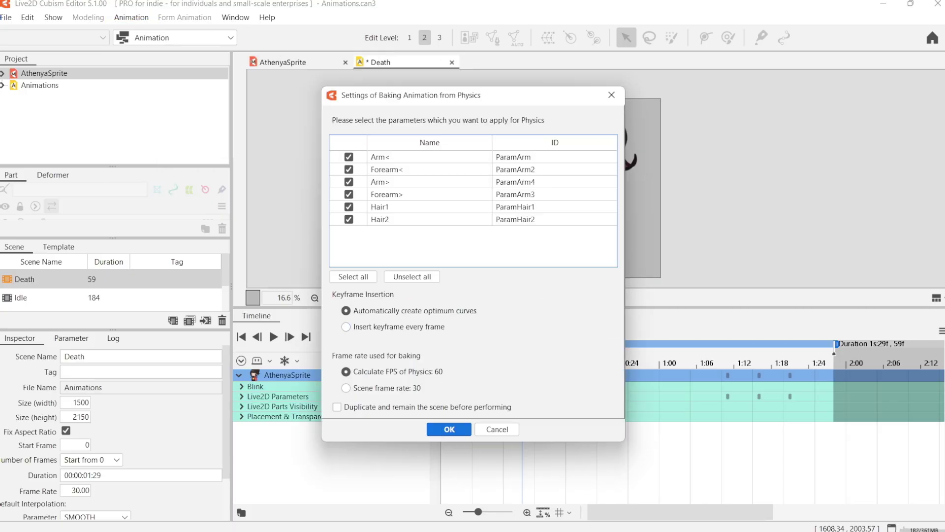
left_click(449, 428)
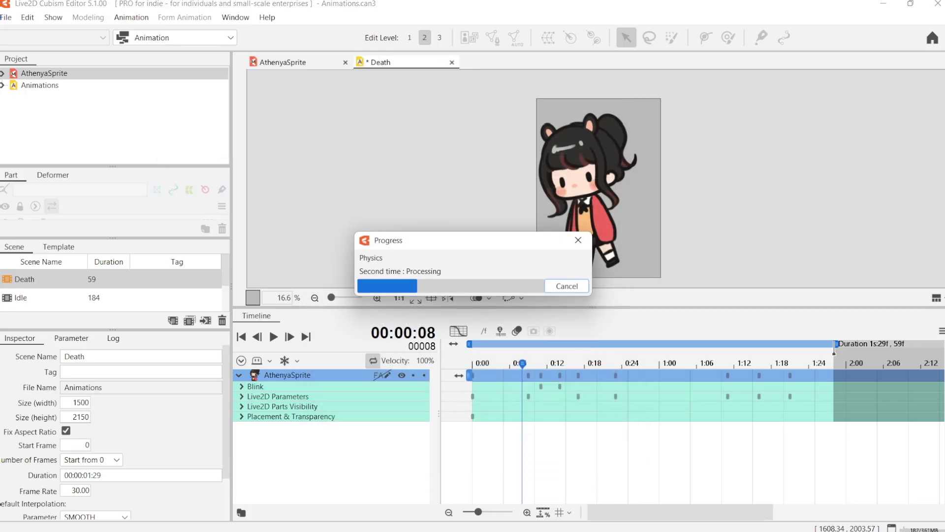
key("Return")
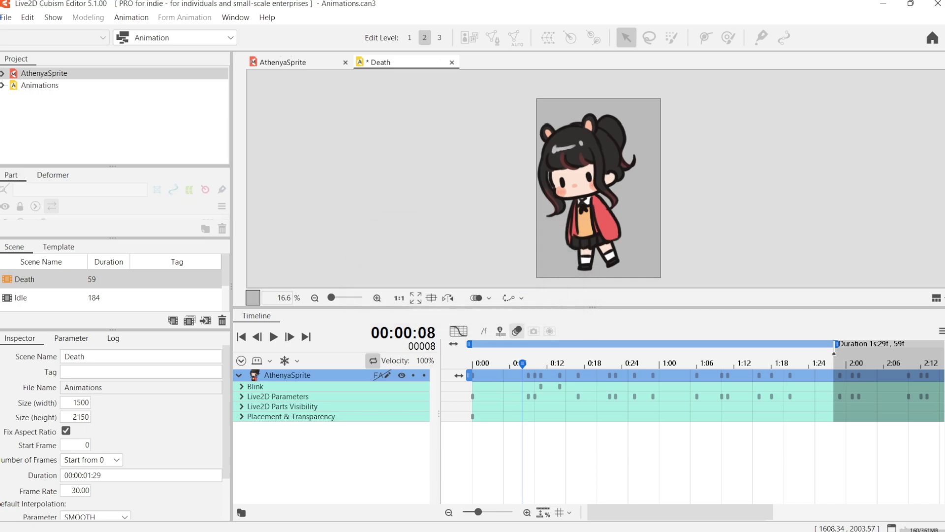
key("space")
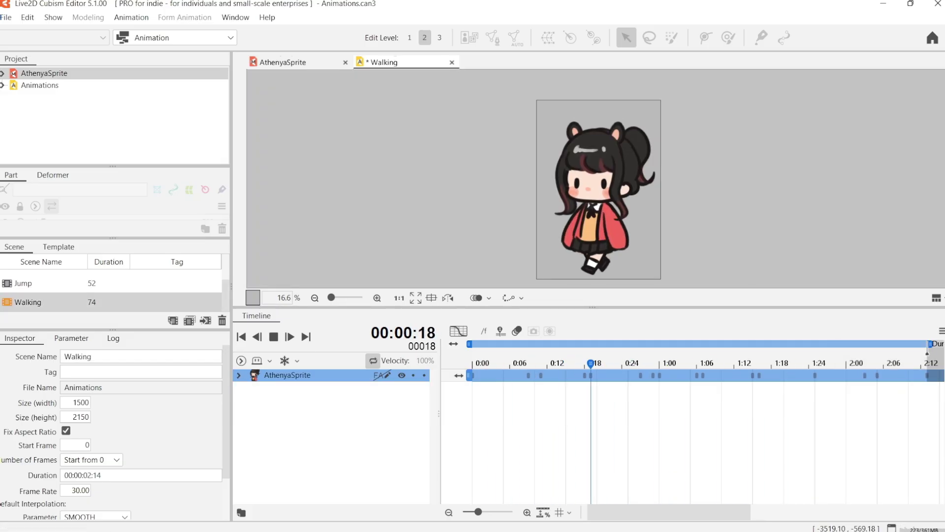
key("space")
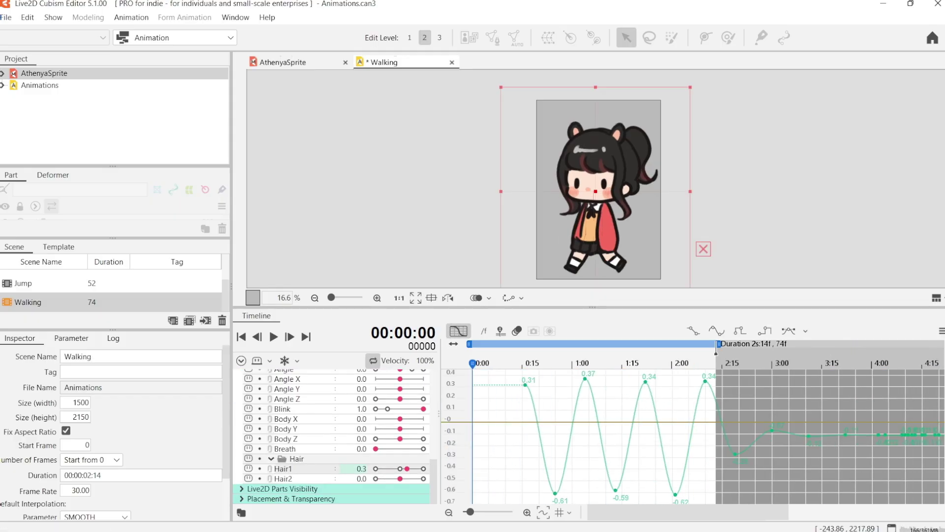
Select all Walking graph keyframes and preview the walk cycle, scrubbing between start and end
key("space")
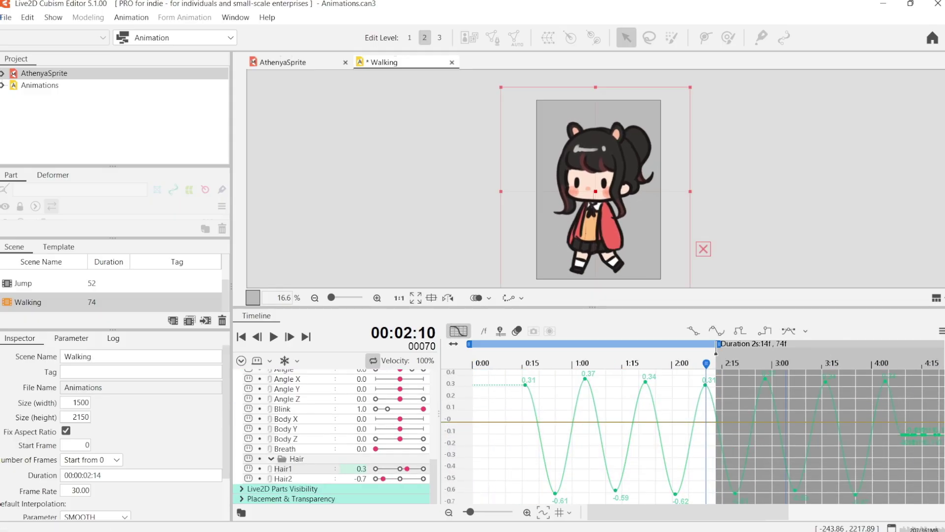
key("ctrl+a")
scroll(690, 433, "down", 2)
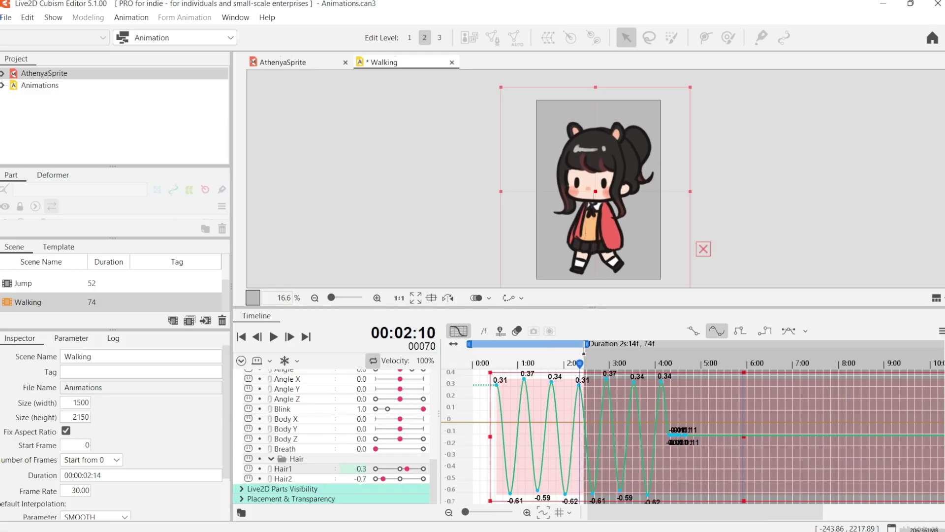
key("Escape")
key("space")
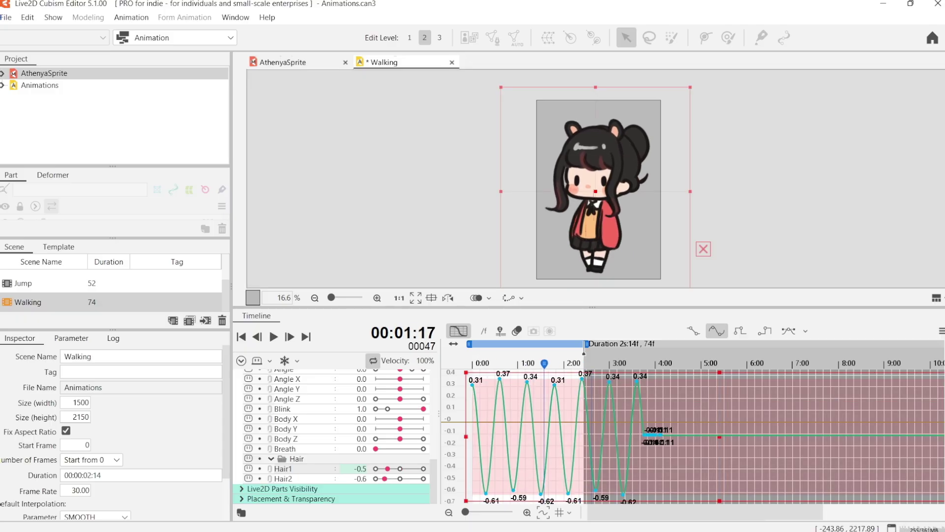
key("space")
key("space")
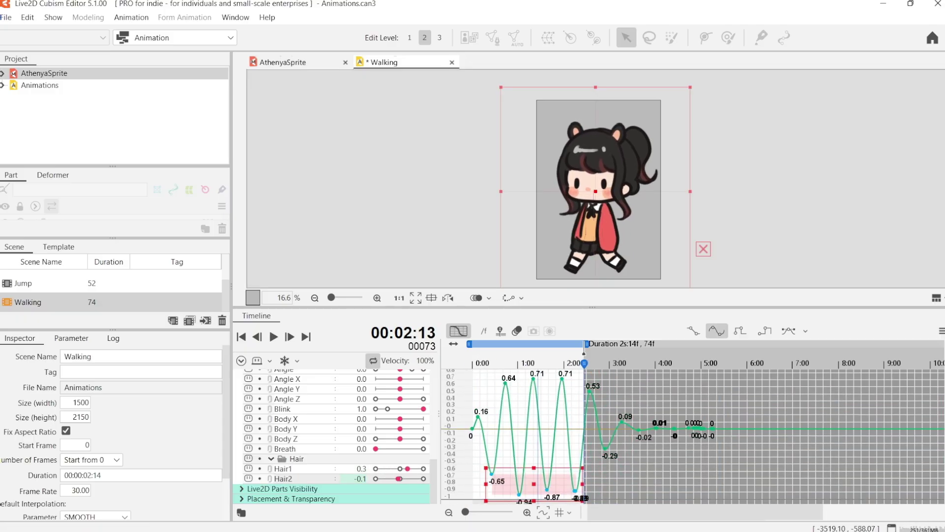
key("space")
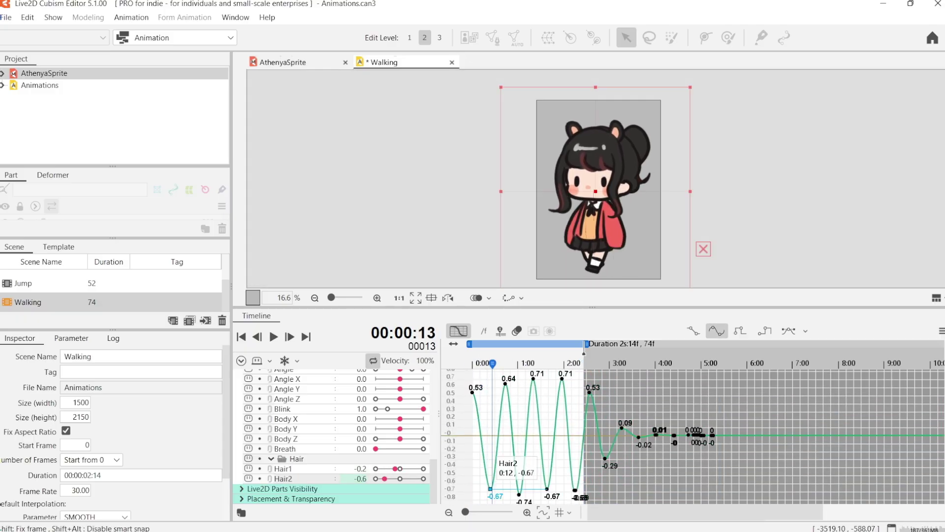
key("End")
key("Left")
key("Left")
key("Left")
key("Left")
key("Left")
key("Left")
key("Left")
key("Left")
key("Left")
key("Left")
key("Left")
key("Left")
key("Left")
key("Left")
key("Left")
key("Left")
key("Left")
key("Left")
key("Left")
key("Left")
key("Home")
key("End")
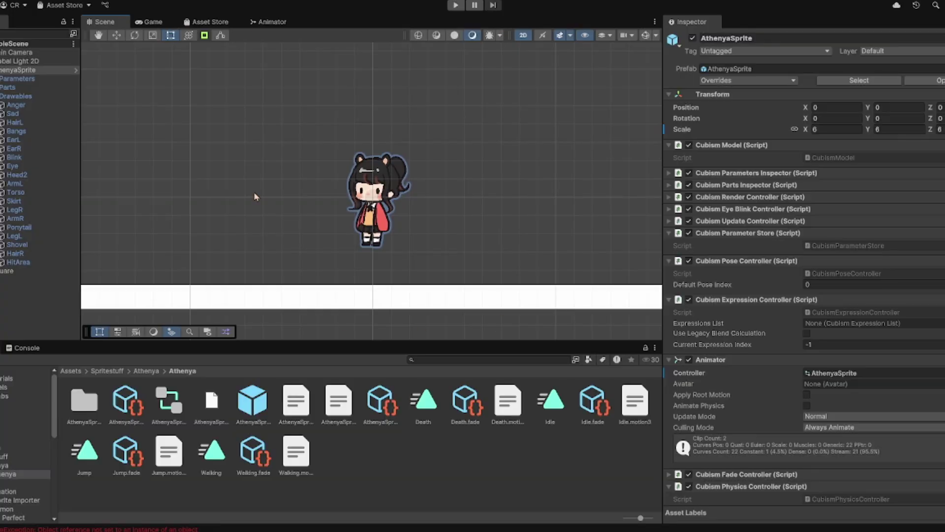
Deselect AthenyaSprite and start the Unity scene in Play mode
left_click(362, 134)
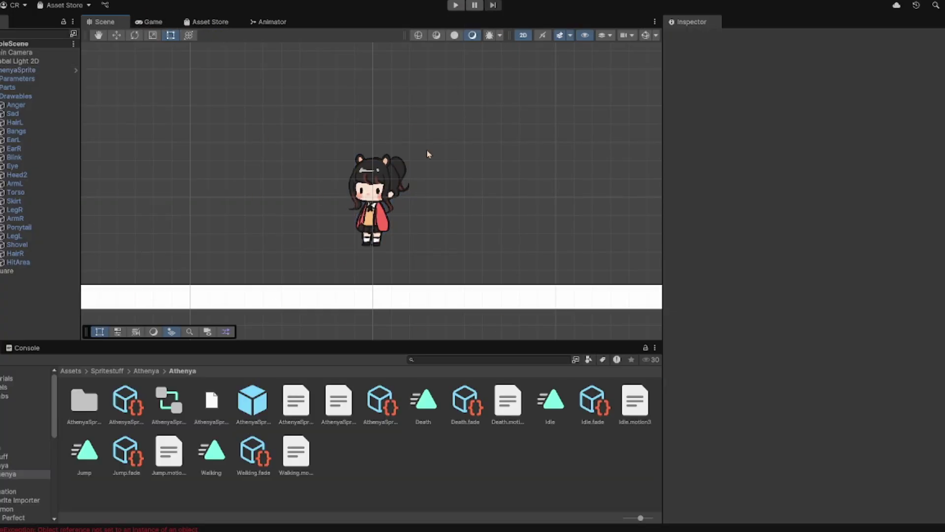
left_click(457, 5)
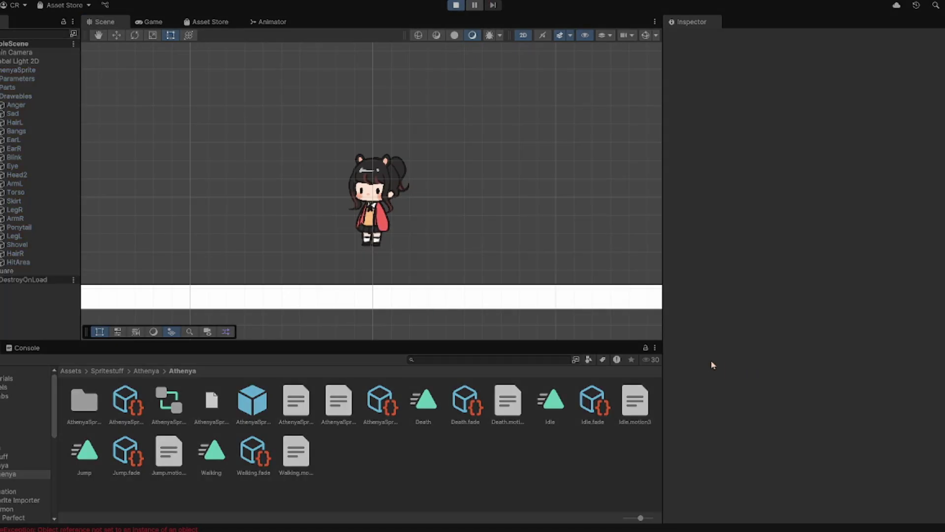
Walk the chibi girl left and right with A and D, then stop Play mode
key("a")
key("d")
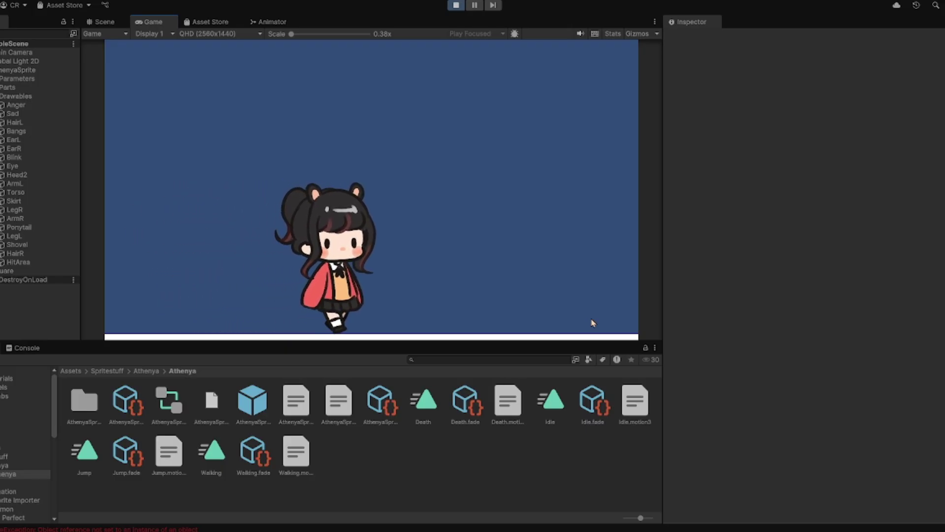
key("a")
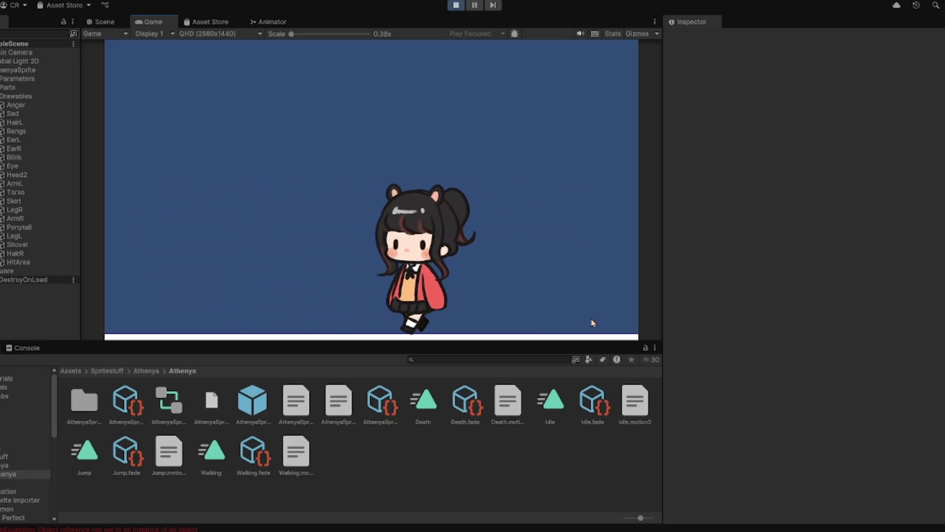
key("d")
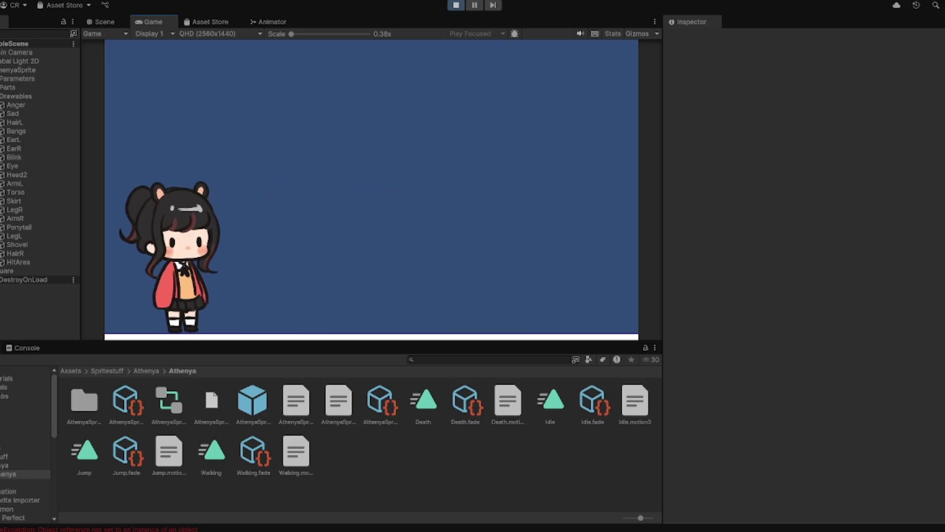
left_click(456, 5)
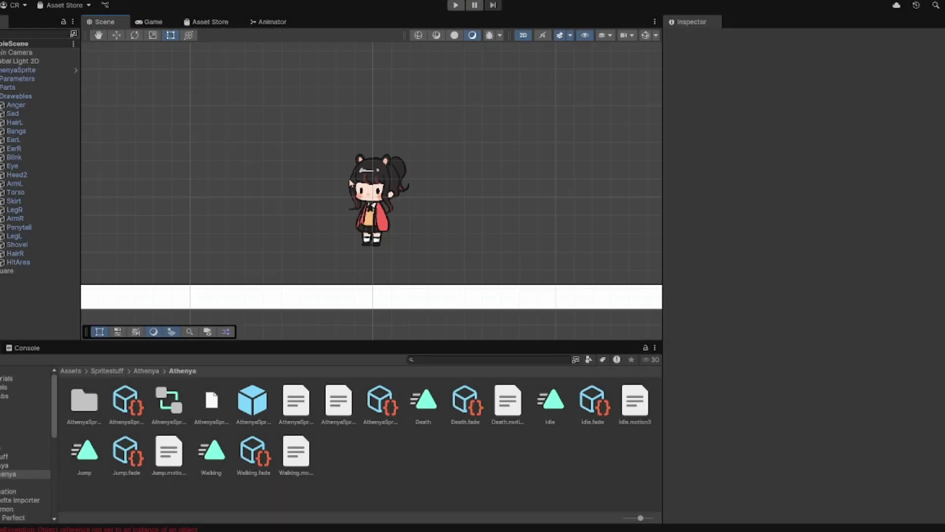
Set AthenyaSprite's Playermovement Speed to 4 and run the game from the Game view
left_click(351, 183)
scroll(803, 459, "down", 10)
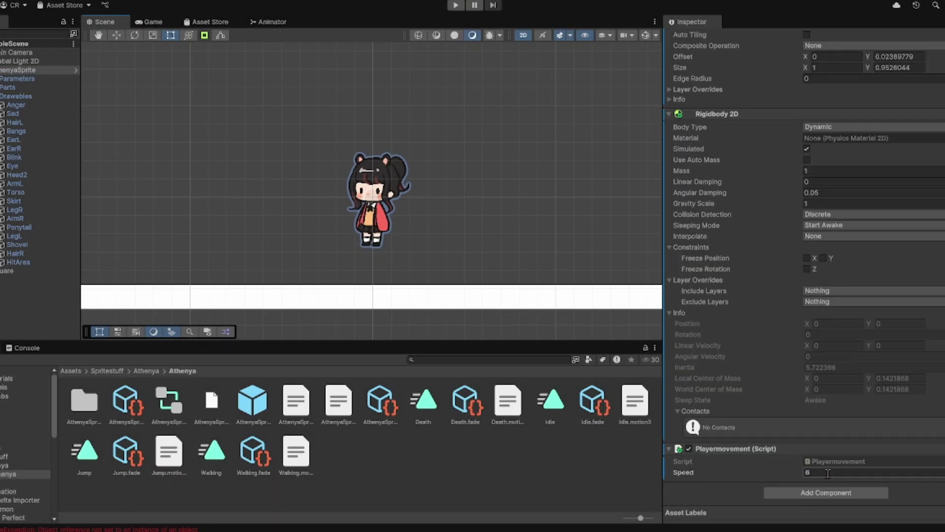
left_click(827, 473)
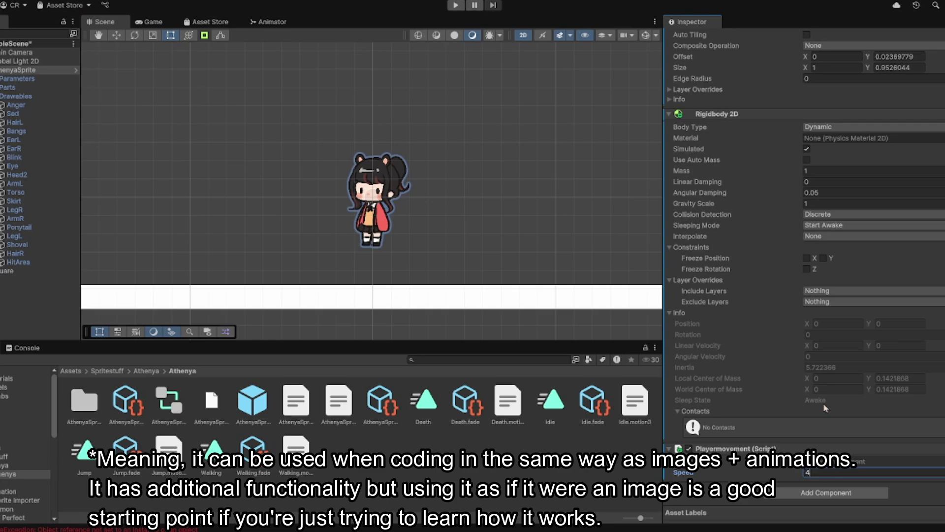
type("4")
left_click(753, 413)
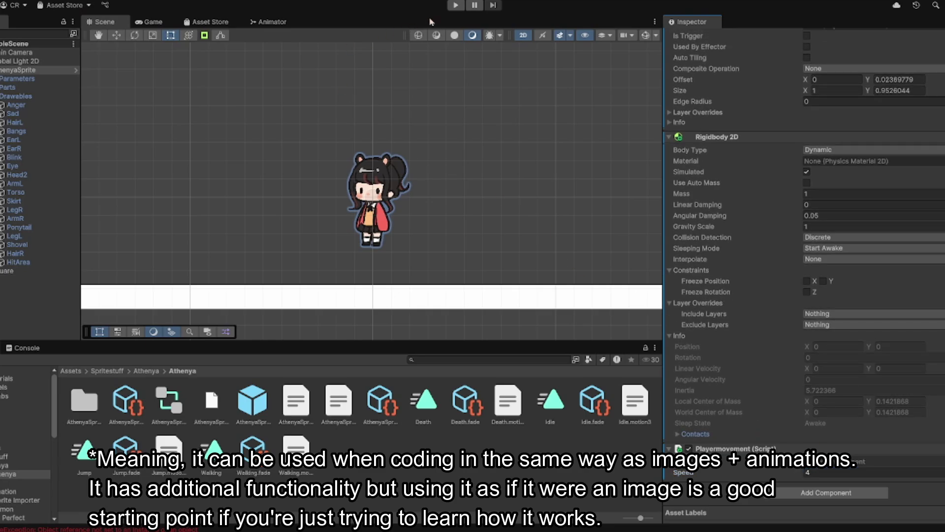
left_click(153, 21)
left_click(455, 5)
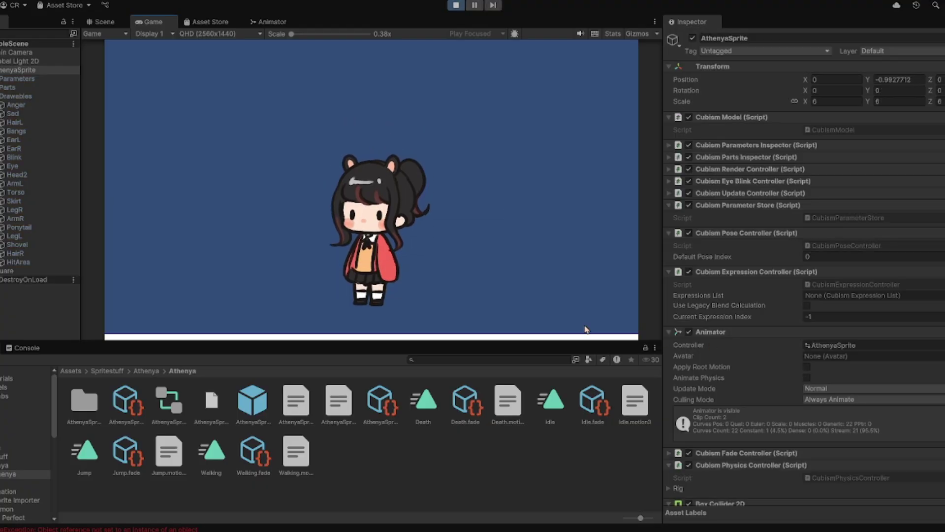
Walk the character right, left and right, then expand Cubism Parameters to watch live values
key("d")
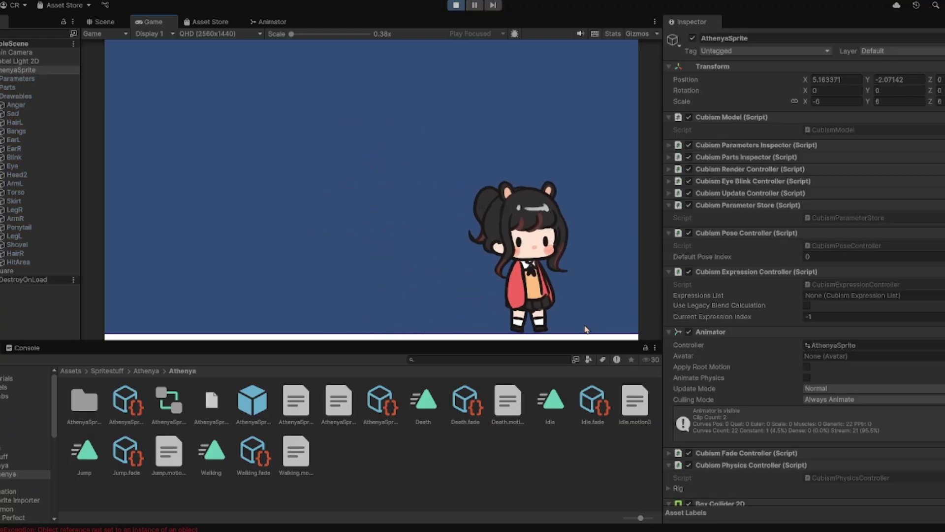
key("a")
key("a")
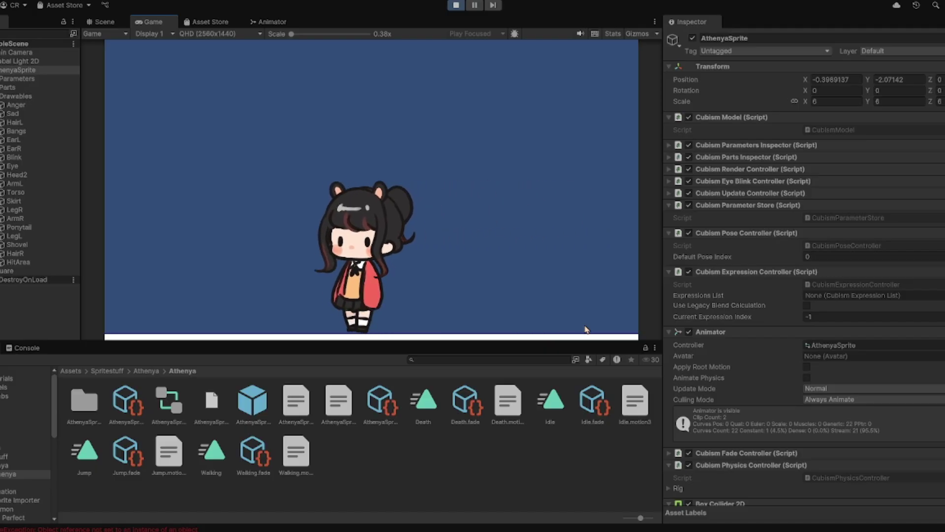
key("d")
key("d")
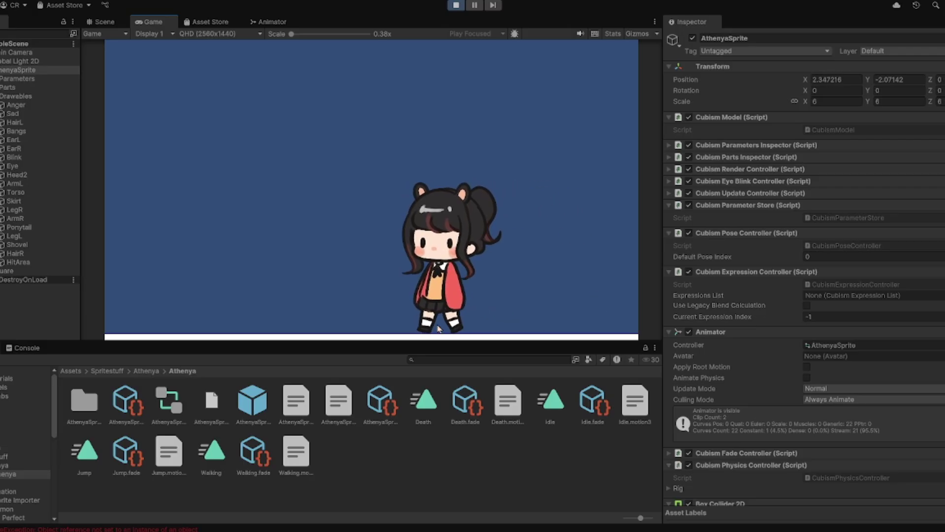
left_click(669, 146)
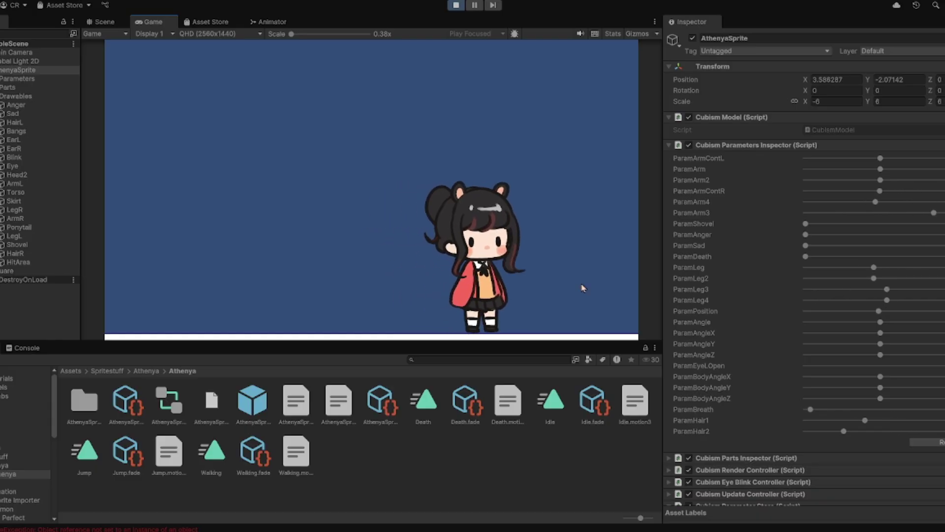
Enlarge the Game view area and shift its Scale to 0.53x, then back to 0.42x
left_click_drag(602, 338, 601, 370)
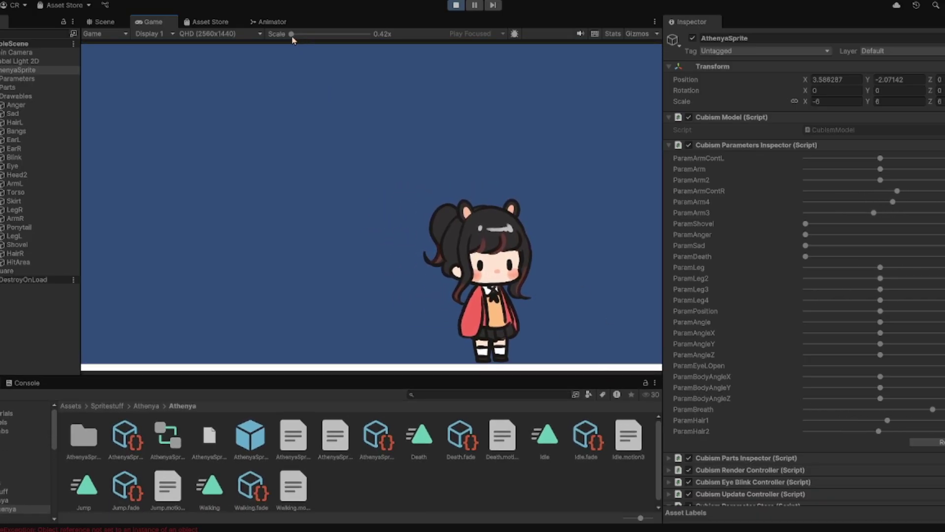
left_click_drag(293, 39, 302, 40)
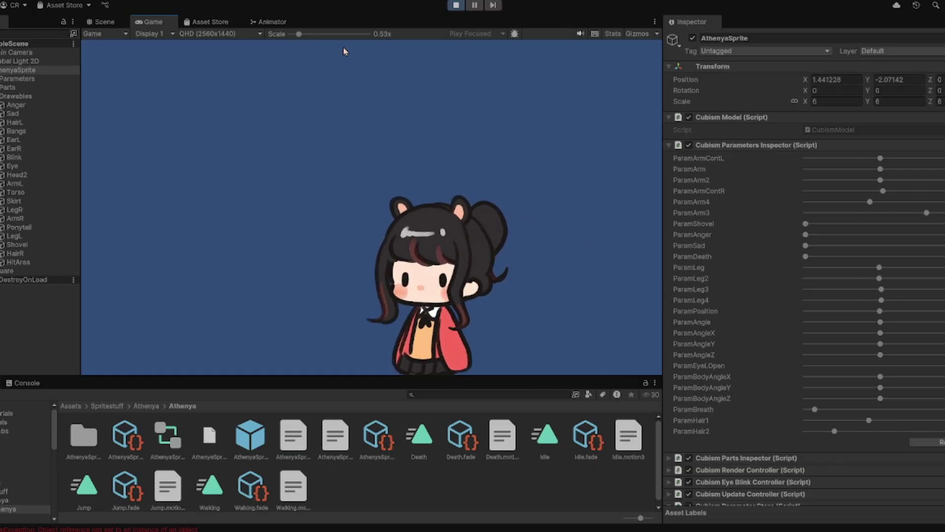
left_click_drag(301, 40, 294, 40)
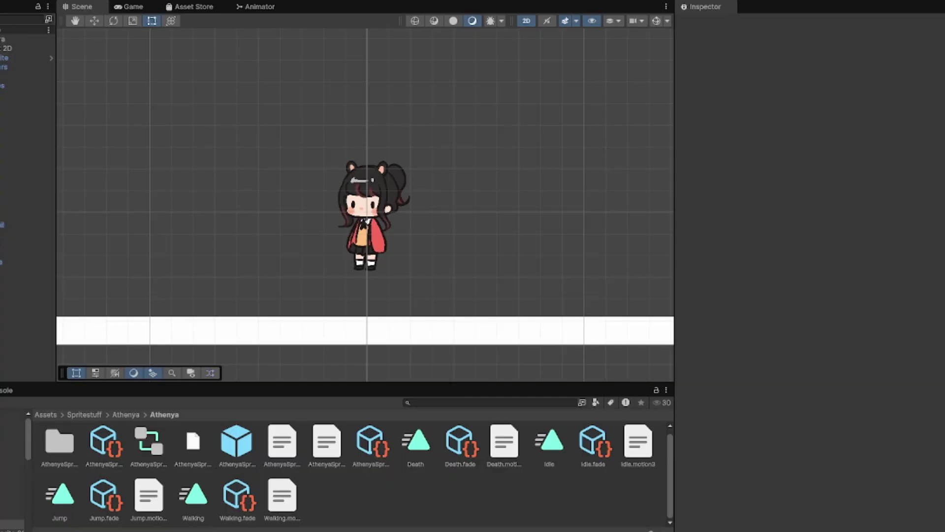
Delete the four old motion3 assets and drag in the newly exported Death, Idle, Jump and Walking files
key("alt+Tab")
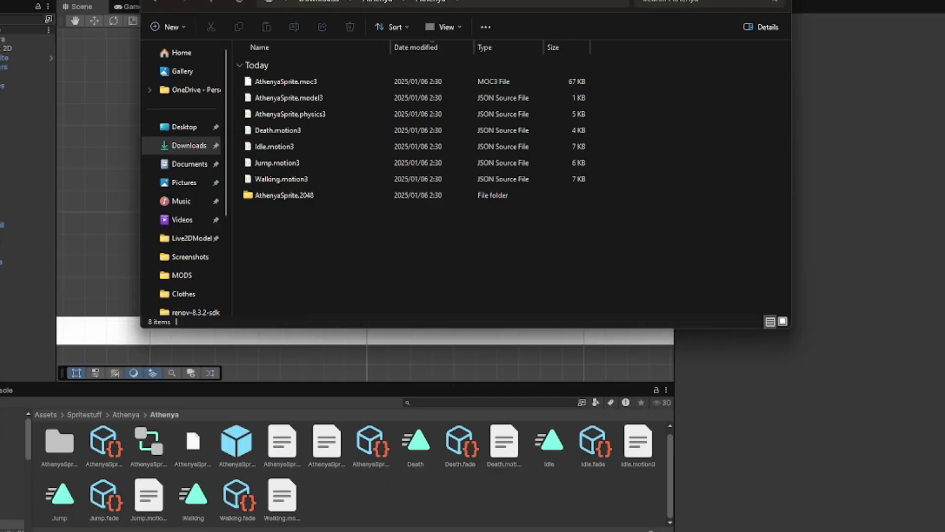
left_click(412, 513)
left_click(291, 508)
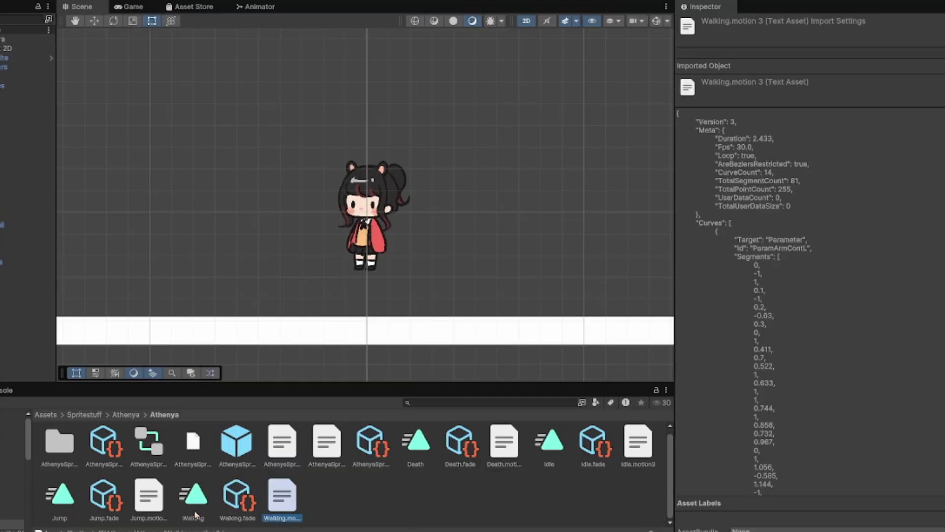
left_click(146, 507, "ctrl")
left_click(514, 449, "ctrl")
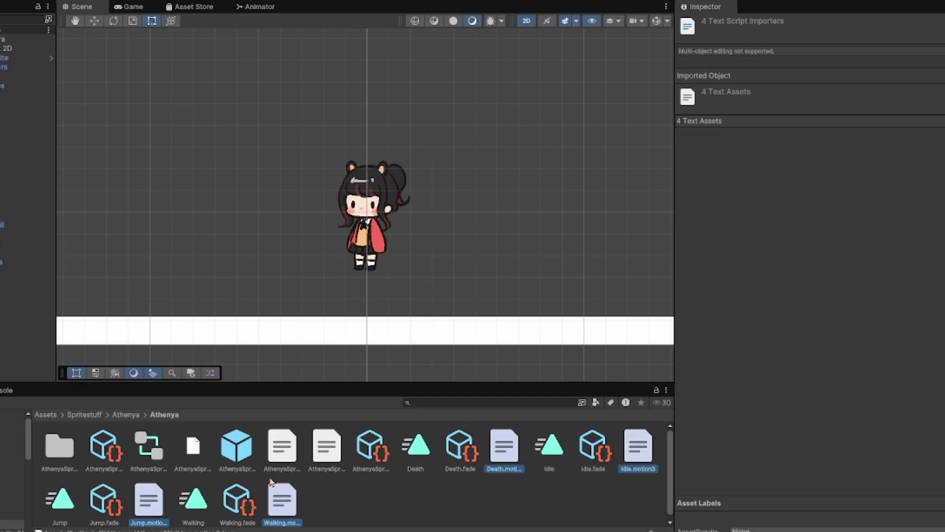
scroll(121, 493, "down", 1)
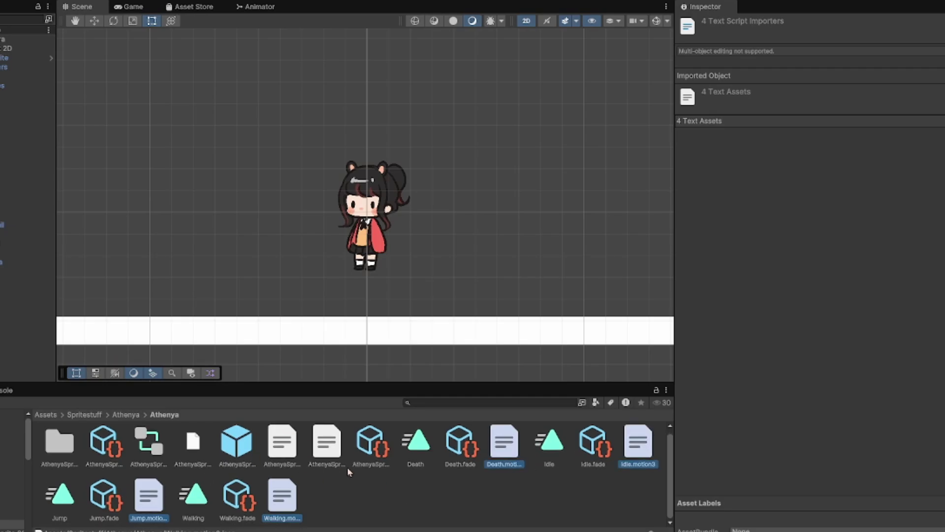
key("Delete")
left_click(512, 290)
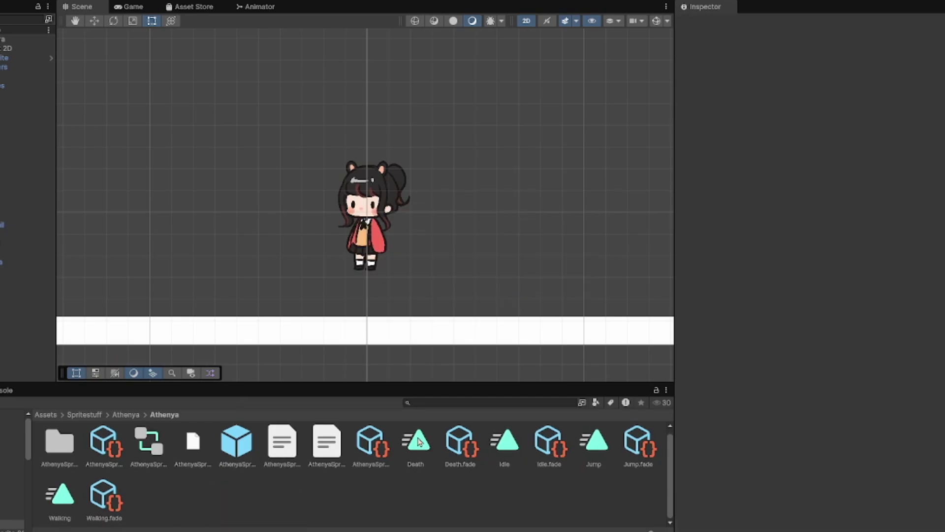
key("alt+Tab")
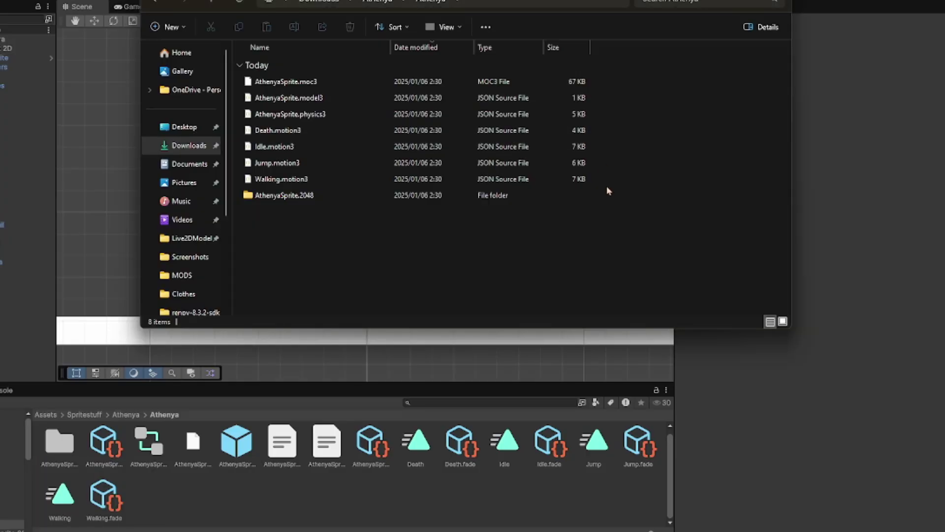
left_click_drag(605, 183, 363, 129)
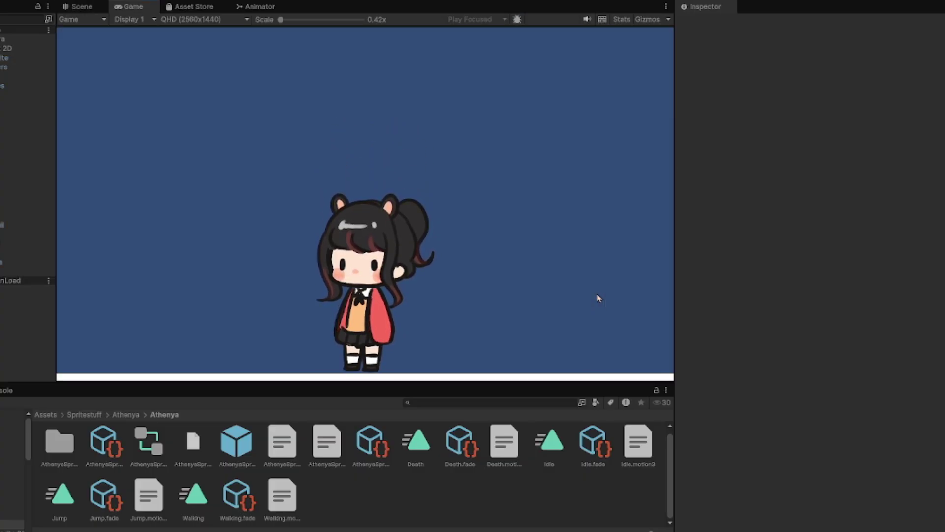
Walk the character back and forth several times with A and D
key("d")
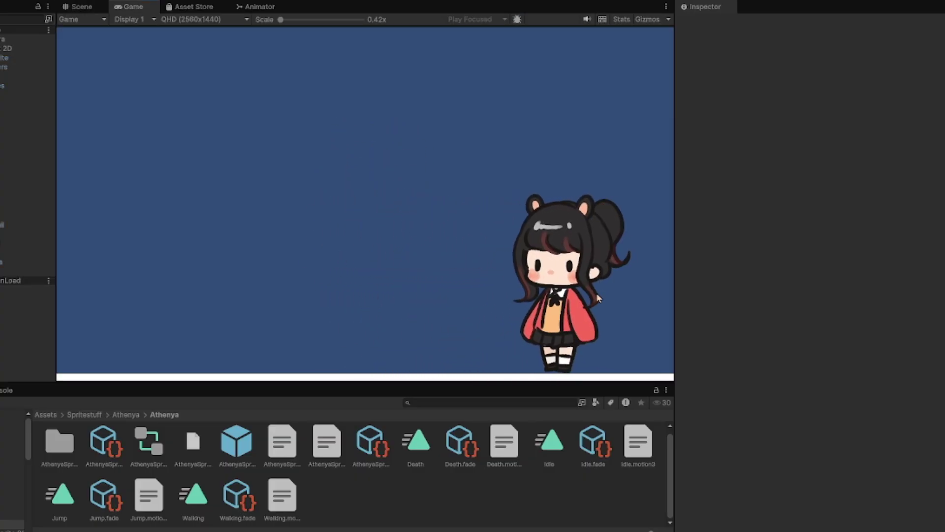
key("a")
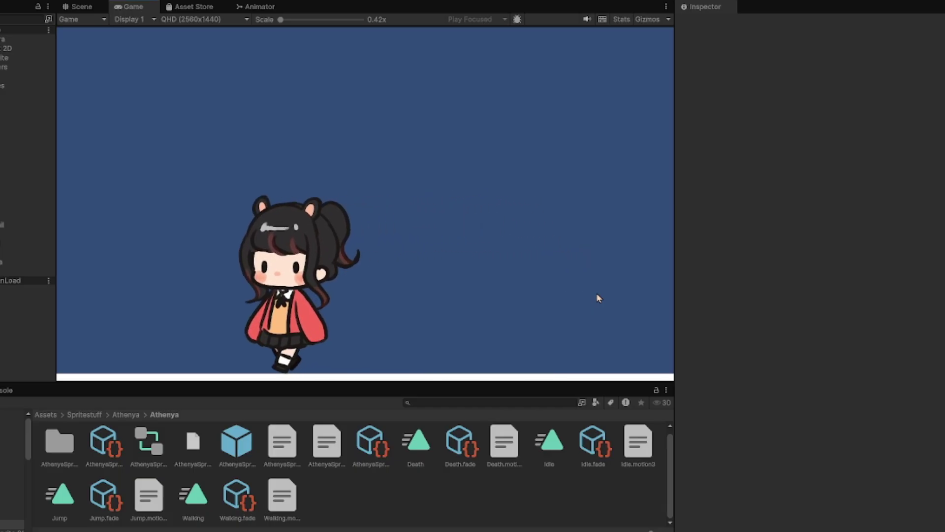
key("d")
key("a")
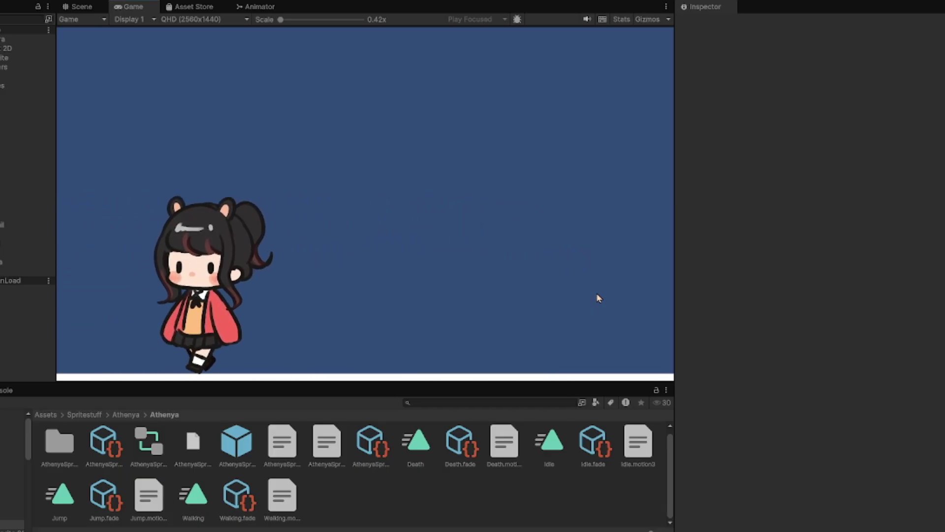
key("d")
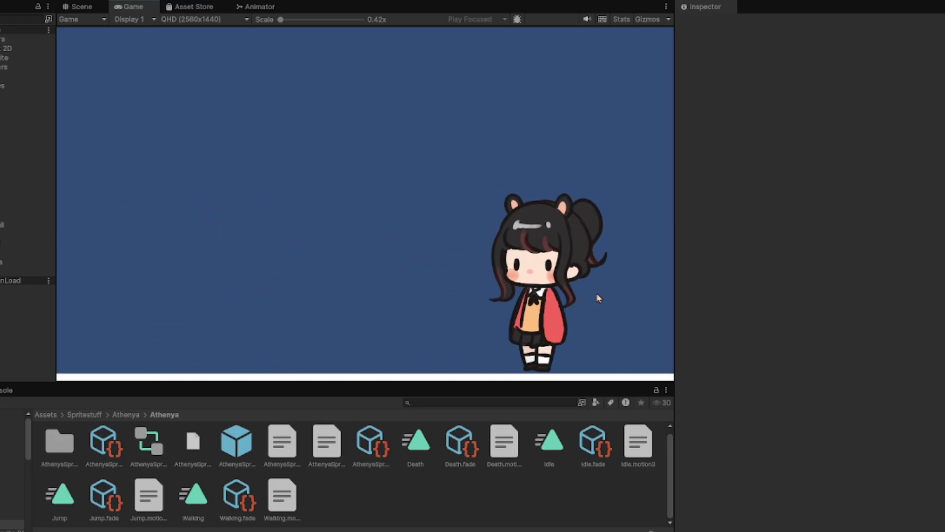
key("d")
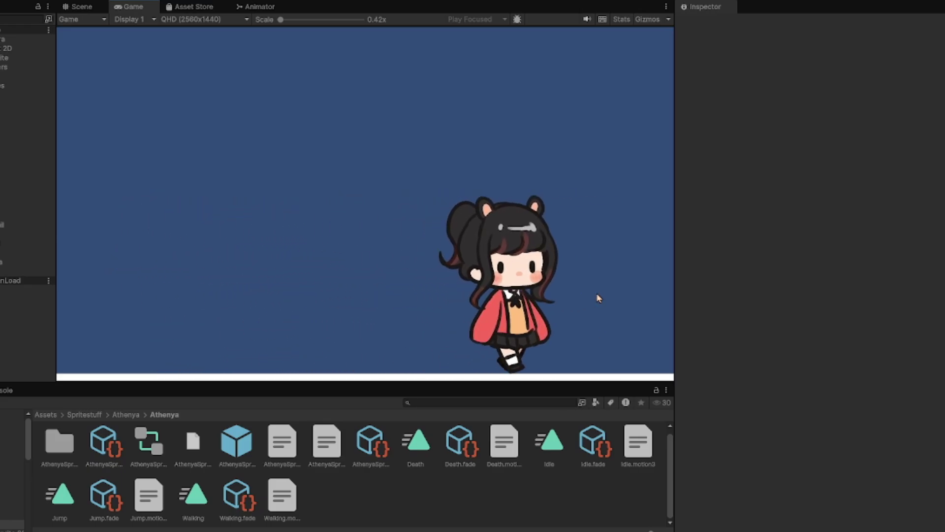
key("a")
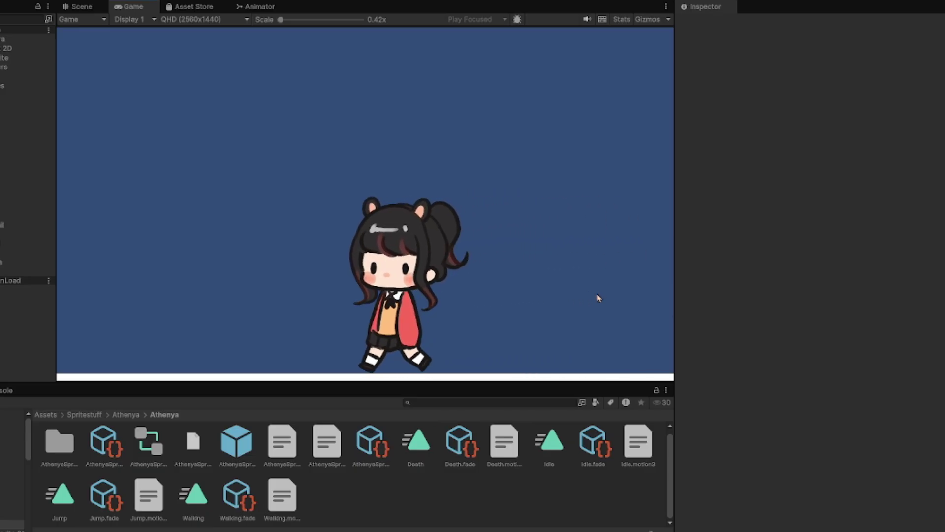
key("d")
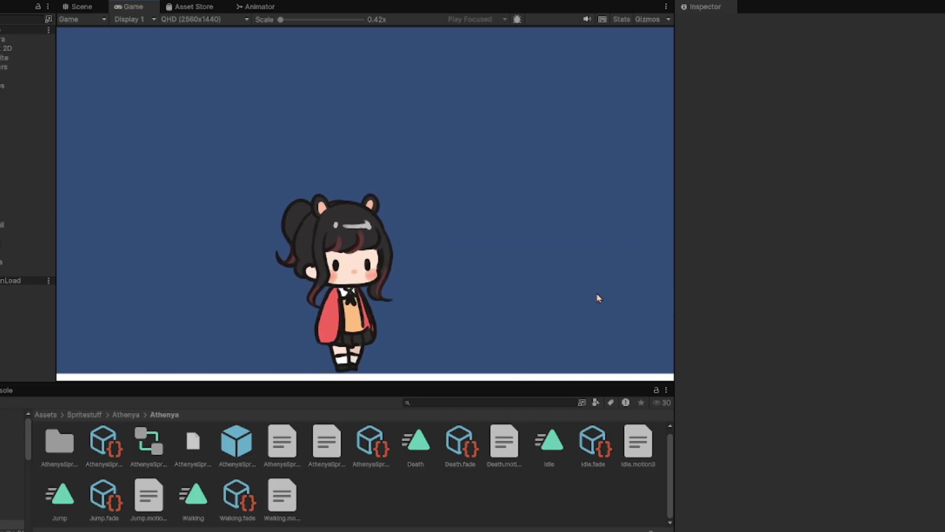
Walk right, jump with Space, then walk left and turn back right
key("d")
key("space")
key("a")
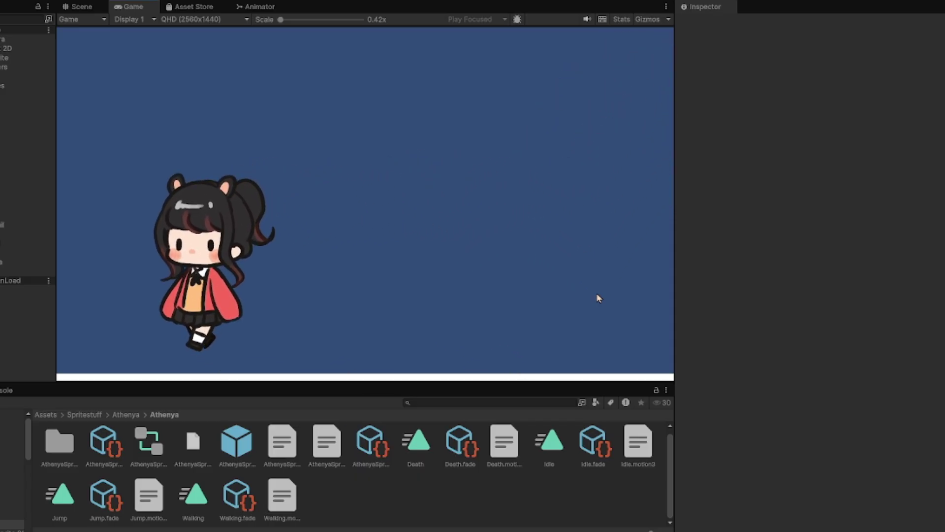
key("d")
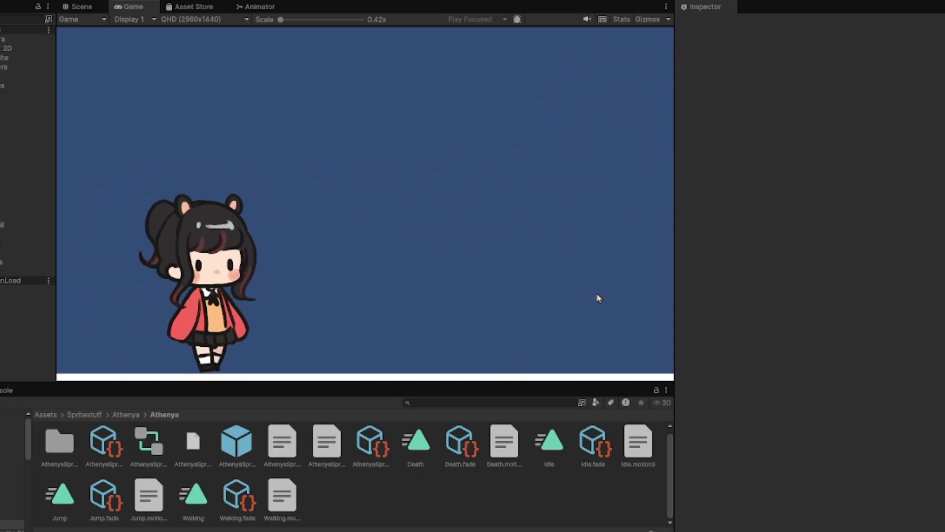